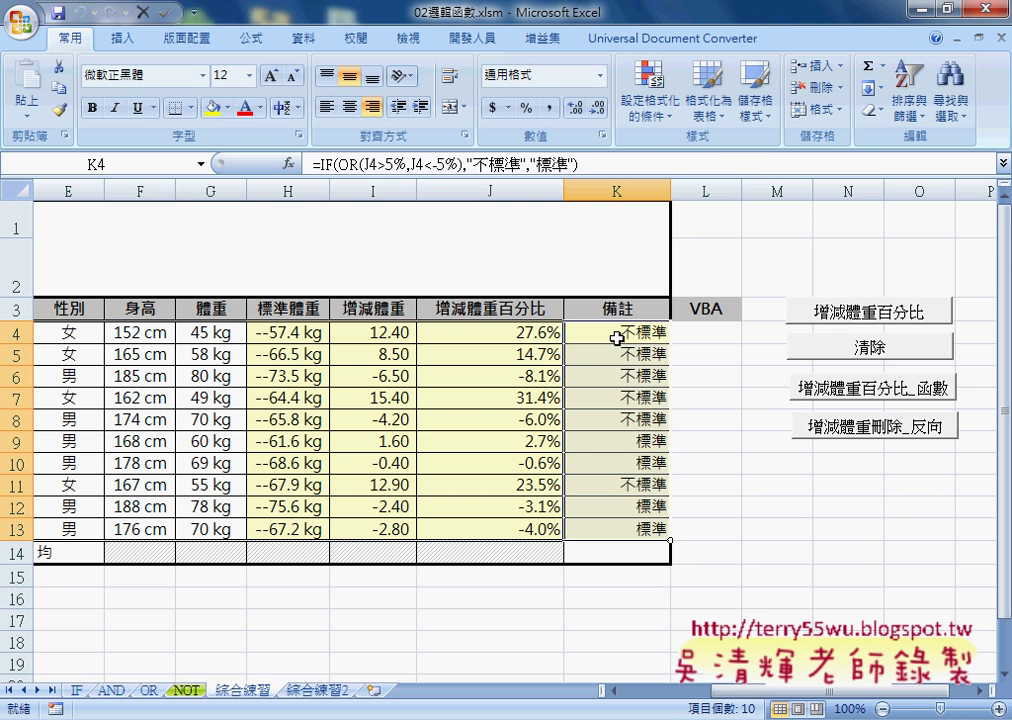
Clear K4:K13, then review the source values and formulas in G4 through J4.
{"action": "key", "text": "Delete"}
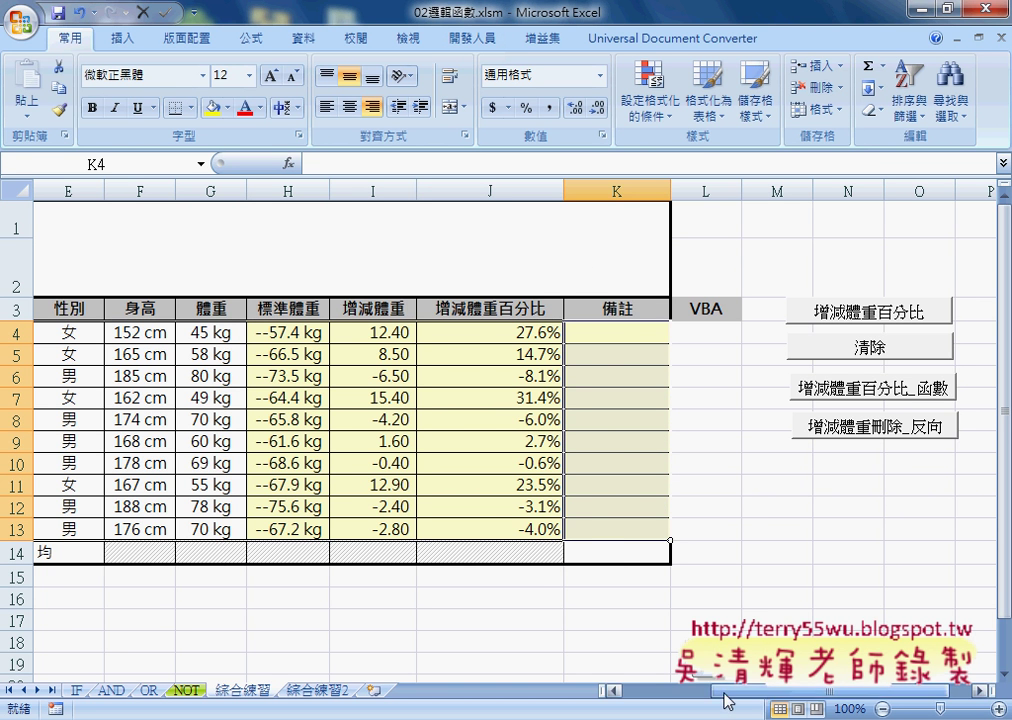
{"action": "left_click_drag", "start_coordinate": [723, 695], "coordinate": [670, 697]}
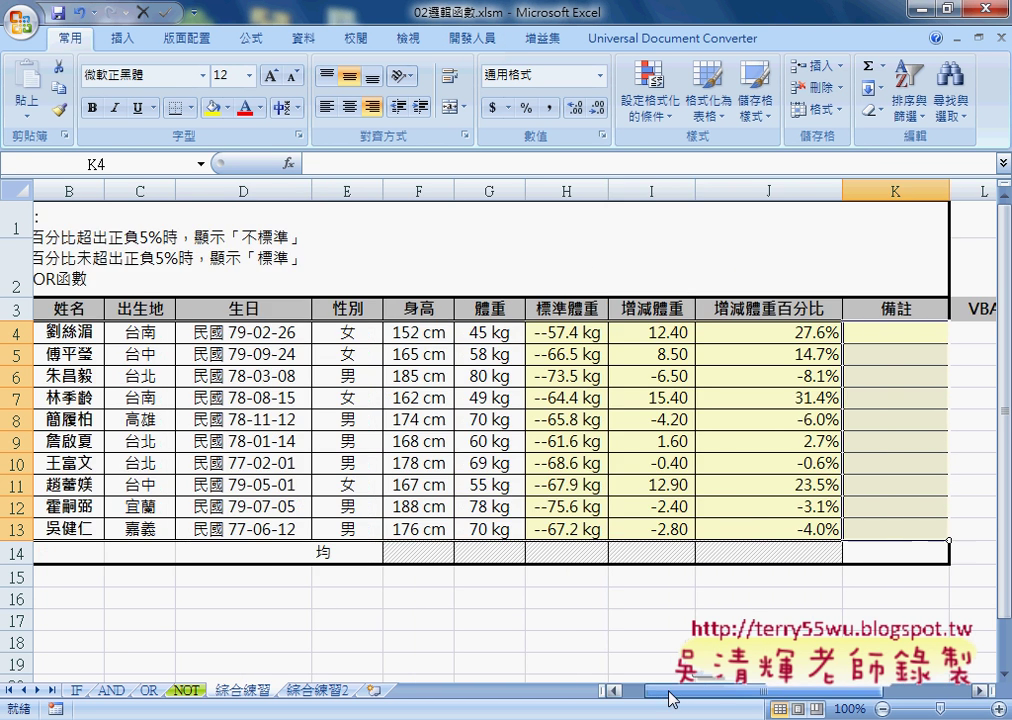
{"action": "left_click", "coordinate": [481, 335]}
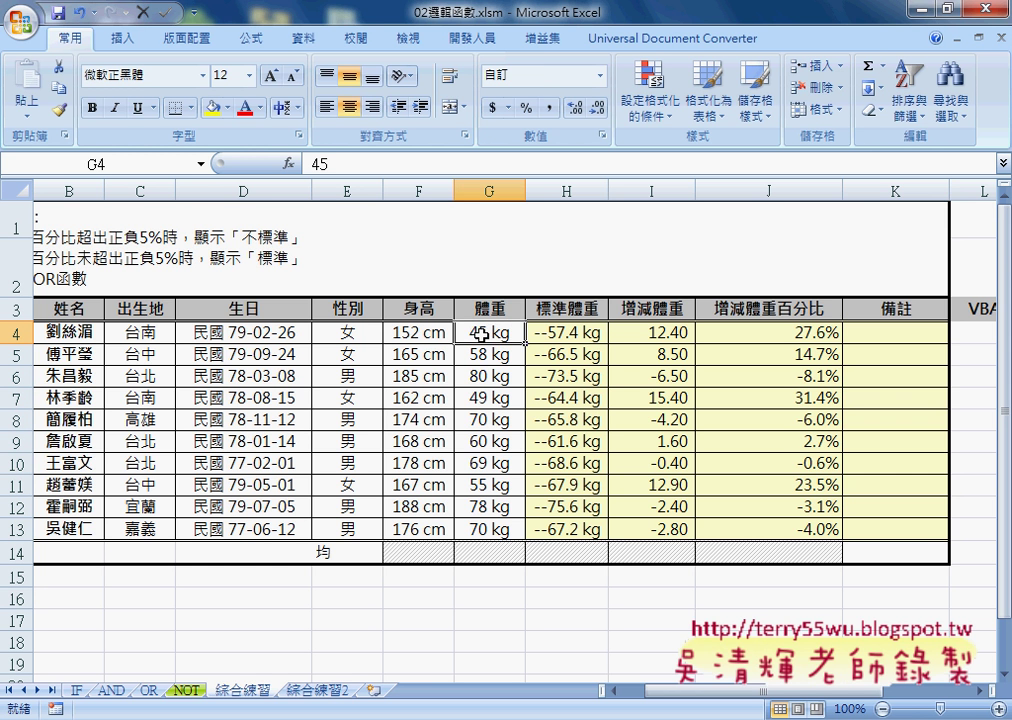
{"action": "left_click", "coordinate": [545, 335]}
{"action": "left_click", "coordinate": [640, 337]}
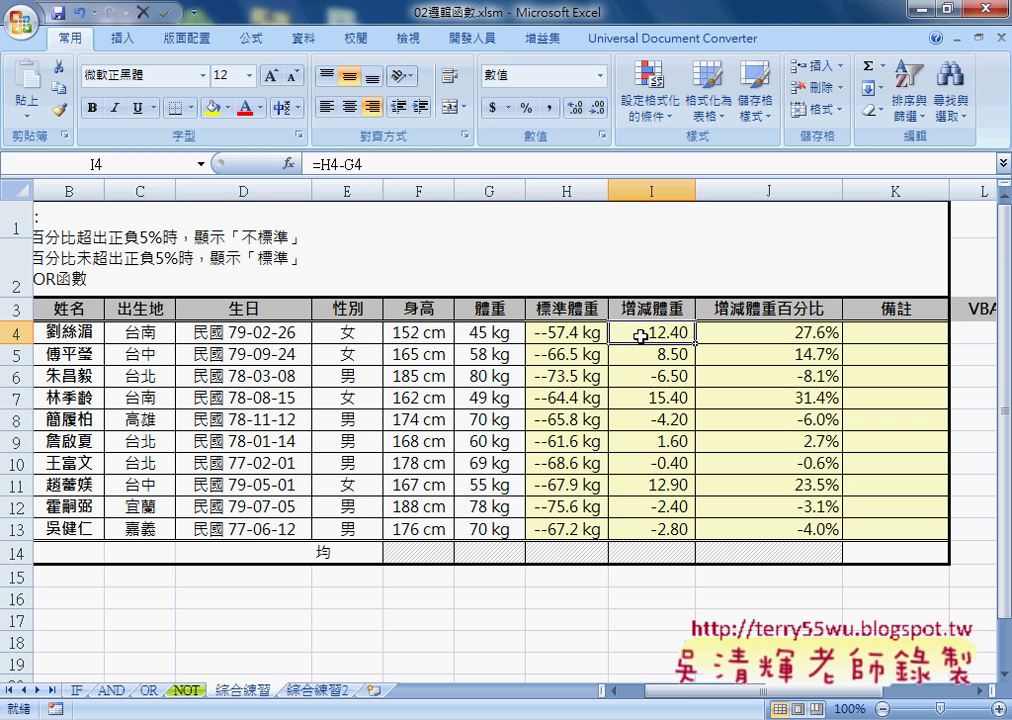
{"action": "left_click", "coordinate": [785, 336]}
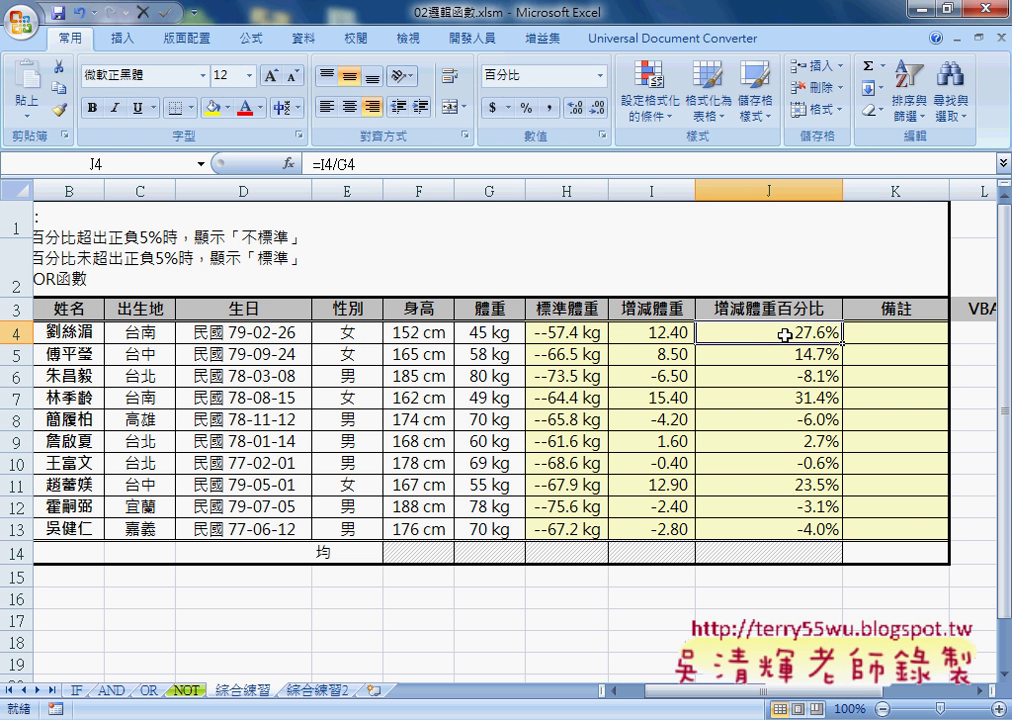
{"action": "left_click", "coordinate": [495, 335]}
{"action": "left_click", "coordinate": [566, 337]}
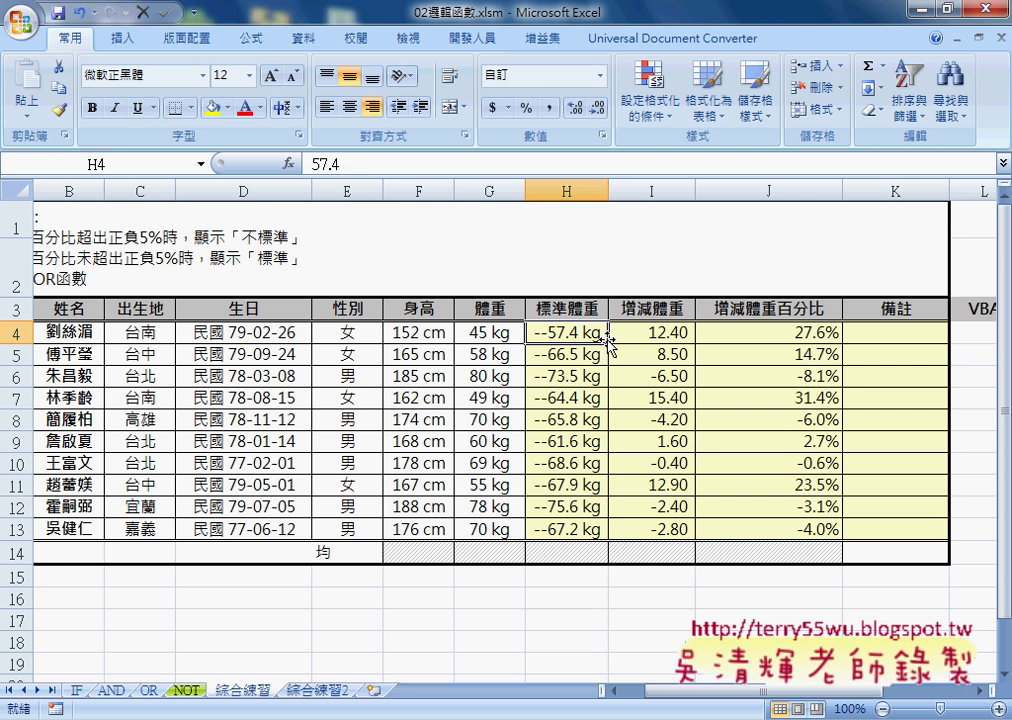
{"action": "left_click", "coordinate": [802, 334]}
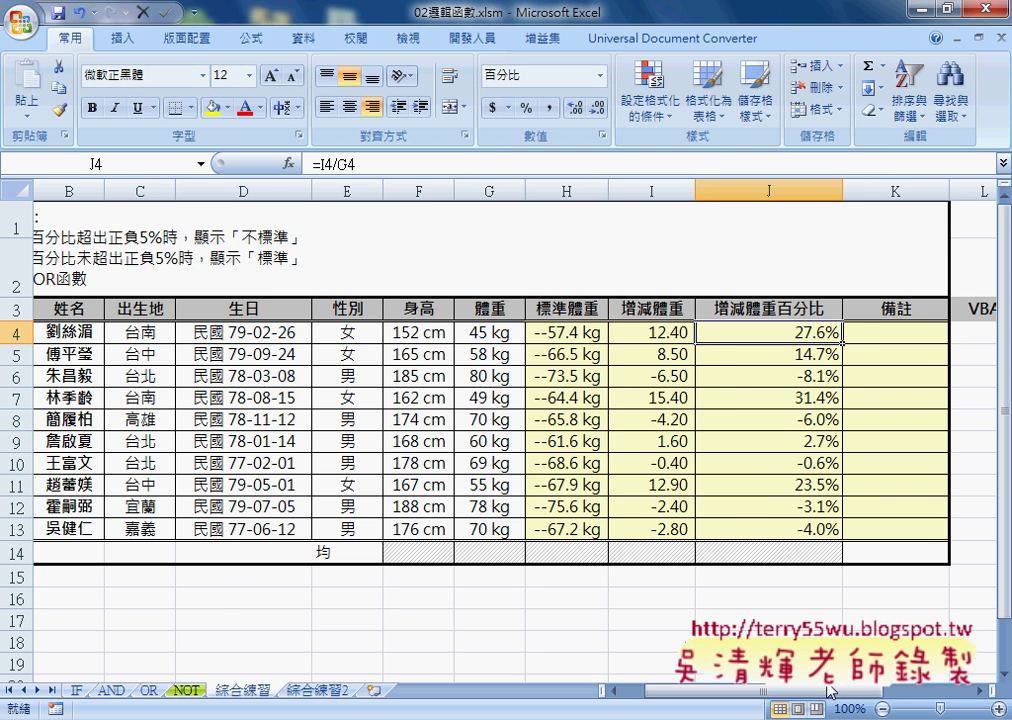
{"action": "left_click_drag", "start_coordinate": [815, 700], "coordinate": [882, 700]}
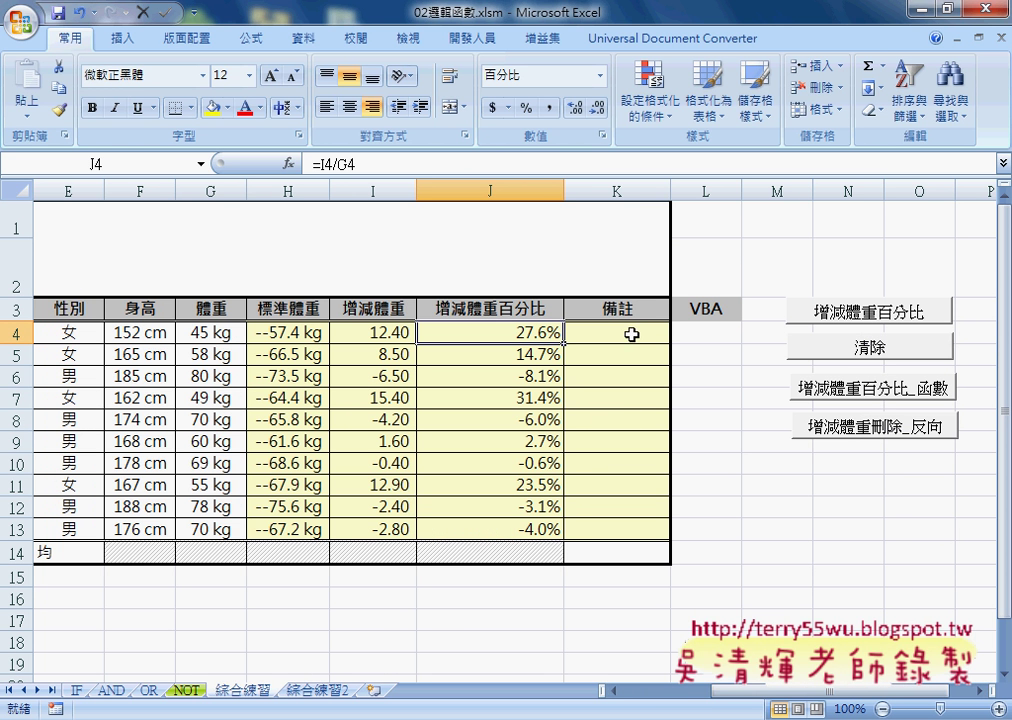
Select K4, scroll back to column A, and underline OR in the task text.
{"action": "left_click", "coordinate": [640, 334]}
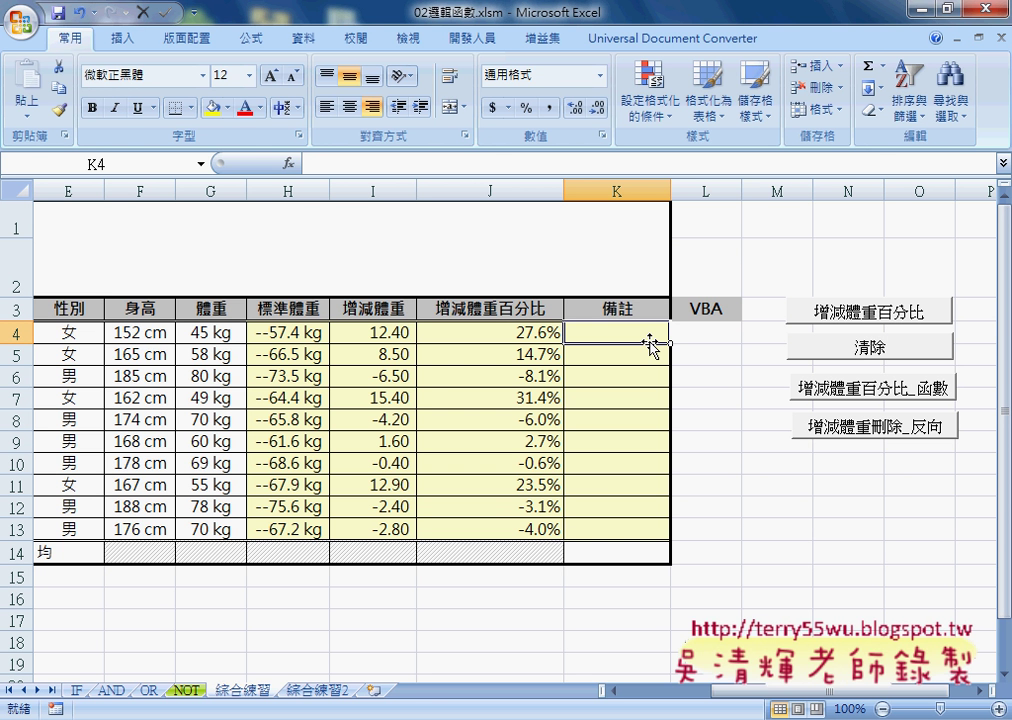
{"action": "scroll", "coordinate": [333, 400], "scroll_direction": "left", "scroll_amount": 4}
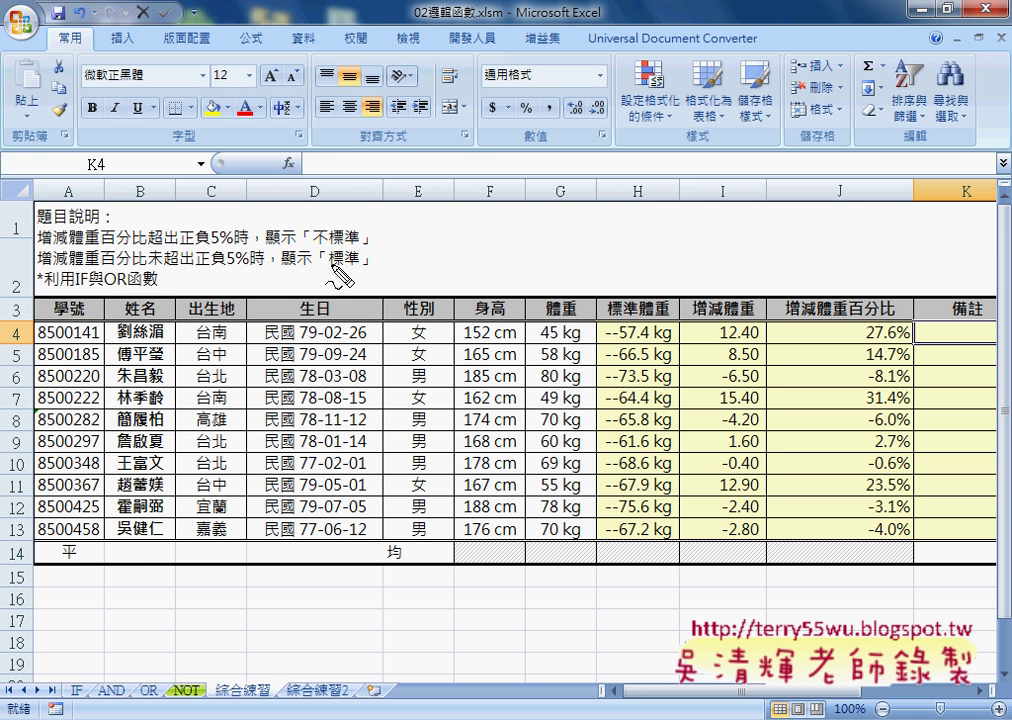
{"action": "left_click_drag", "start_coordinate": [103, 293], "coordinate": [126, 294]}
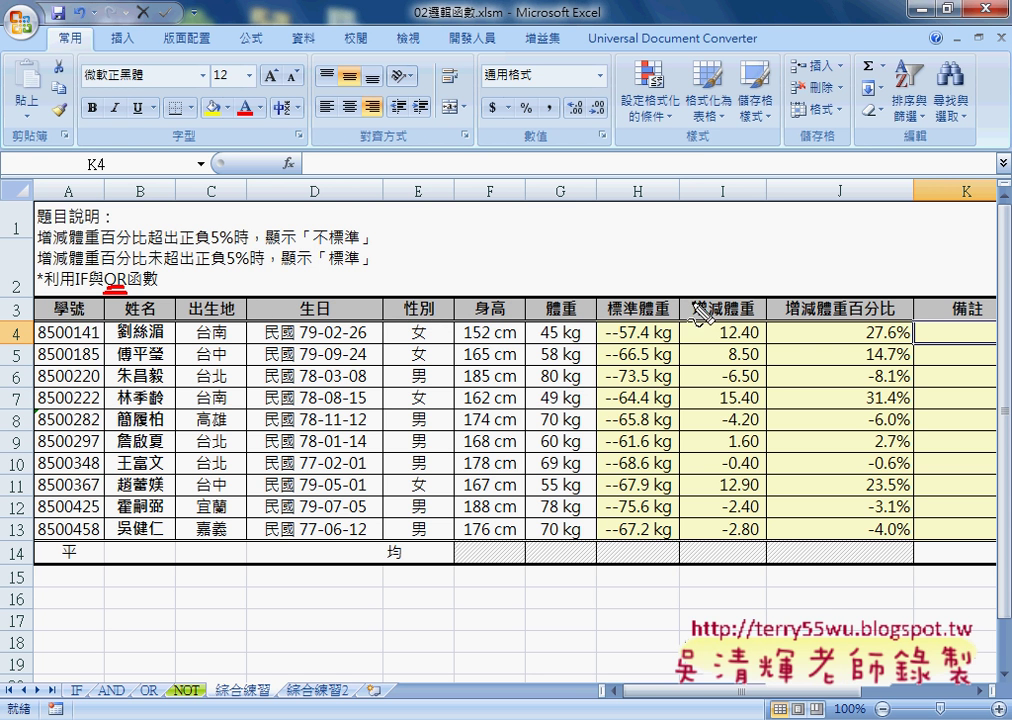
{"action": "mouse_move", "coordinate": [650, 260]}
{"action": "left_mouse_down"}
{"action": "mouse_move", "coordinate": [750, 260]}
{"action": "mouse_move", "coordinate": [700, 165]}
{"action": "mouse_move", "coordinate": [737, 195]}
{"action": "left_mouse_up"}
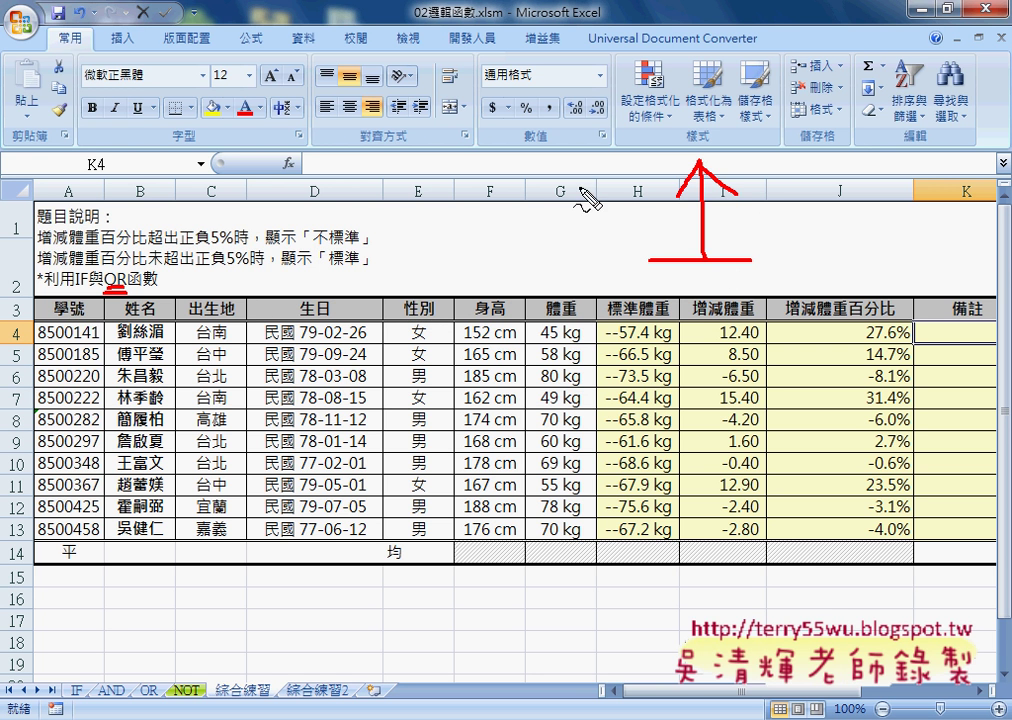
{"action": "left_click_drag", "start_coordinate": [181, 243], "coordinate": [240, 243]}
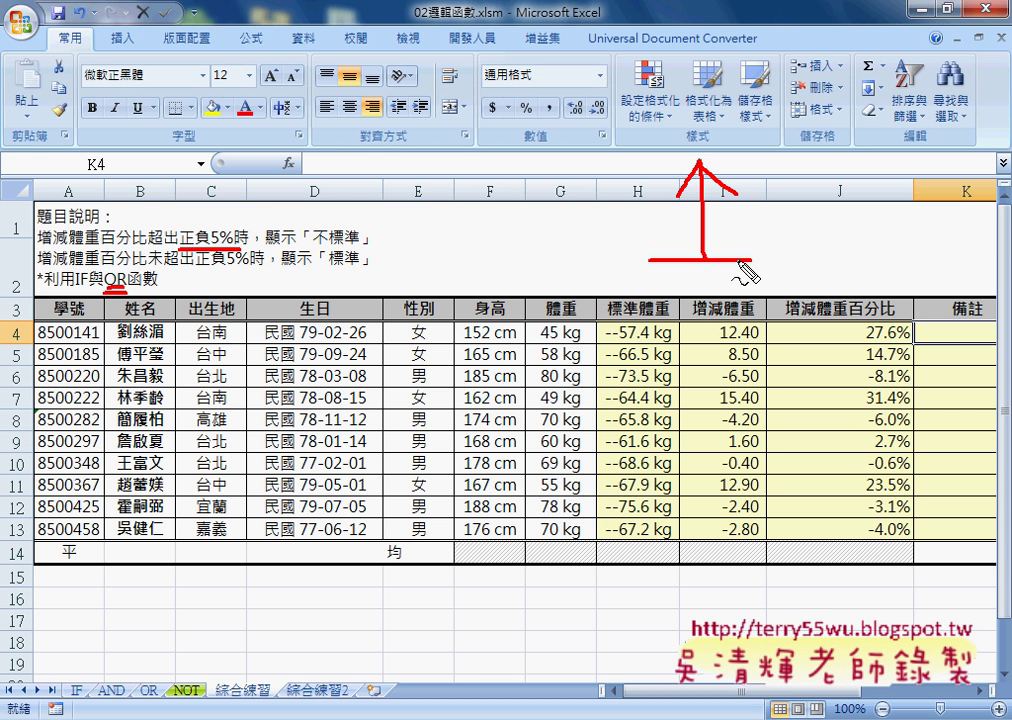
{"action": "mouse_move", "coordinate": [816, 252]}
{"action": "left_mouse_down"}
{"action": "mouse_move", "coordinate": [812, 271]}
{"action": "mouse_move", "coordinate": [836, 250]}
{"action": "mouse_move", "coordinate": [853, 277]}
{"action": "mouse_move", "coordinate": [857, 255]}
{"action": "mouse_move", "coordinate": [884, 267]}
{"action": "left_mouse_up"}
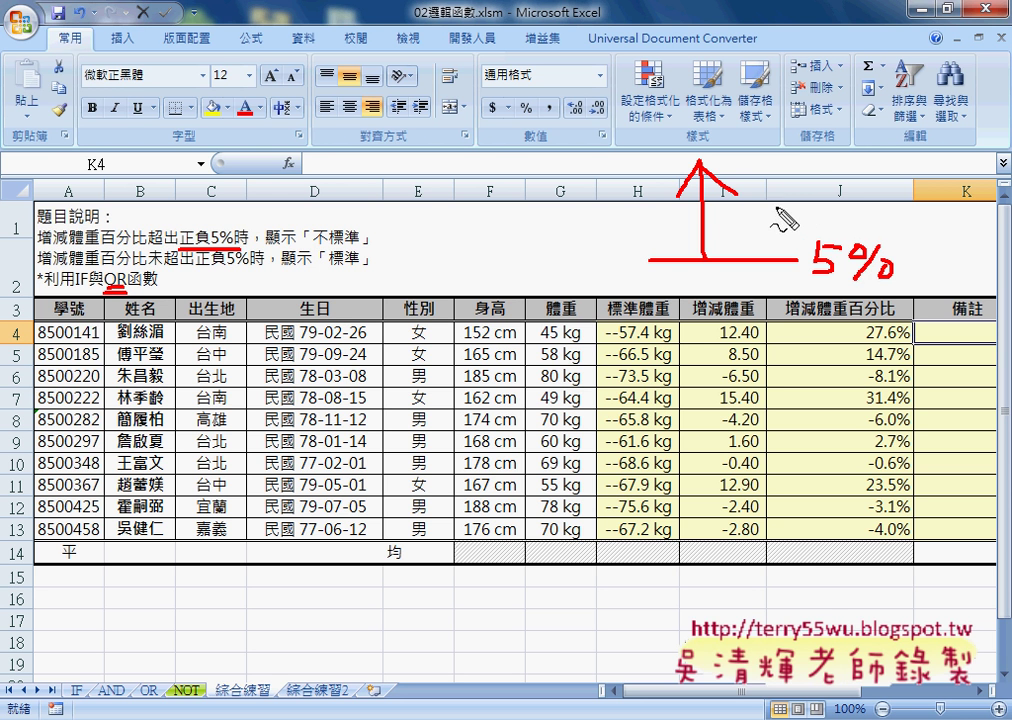
{"action": "mouse_move", "coordinate": [785, 197]}
{"action": "left_mouse_down"}
{"action": "mouse_move", "coordinate": [820, 222]}
{"action": "mouse_move", "coordinate": [790, 205]}
{"action": "mouse_move", "coordinate": [835, 218]}
{"action": "left_mouse_up"}
{"action": "left_click_drag", "start_coordinate": [833, 198], "coordinate": [808, 220]}
{"action": "left_click_drag", "start_coordinate": [665, 341], "coordinate": [755, 341]}
{"action": "left_click_drag", "start_coordinate": [713, 348], "coordinate": [712, 465]}
{"action": "left_click_drag", "start_coordinate": [700, 440], "coordinate": [745, 395]}
{"action": "mouse_move", "coordinate": [790, 338]}
{"action": "left_mouse_down"}
{"action": "mouse_move", "coordinate": [822, 340]}
{"action": "mouse_move", "coordinate": [830, 380]}
{"action": "mouse_move", "coordinate": [848, 362]}
{"action": "mouse_move", "coordinate": [845, 395]}
{"action": "mouse_move", "coordinate": [892, 395]}
{"action": "left_mouse_up"}
{"action": "mouse_move", "coordinate": [806, 405]}
{"action": "left_mouse_down"}
{"action": "mouse_move", "coordinate": [798, 450]}
{"action": "mouse_move", "coordinate": [805, 405]}
{"action": "mouse_move", "coordinate": [848, 460]}
{"action": "left_mouse_up"}
{"action": "left_click_drag", "start_coordinate": [845, 415], "coordinate": [808, 460]}
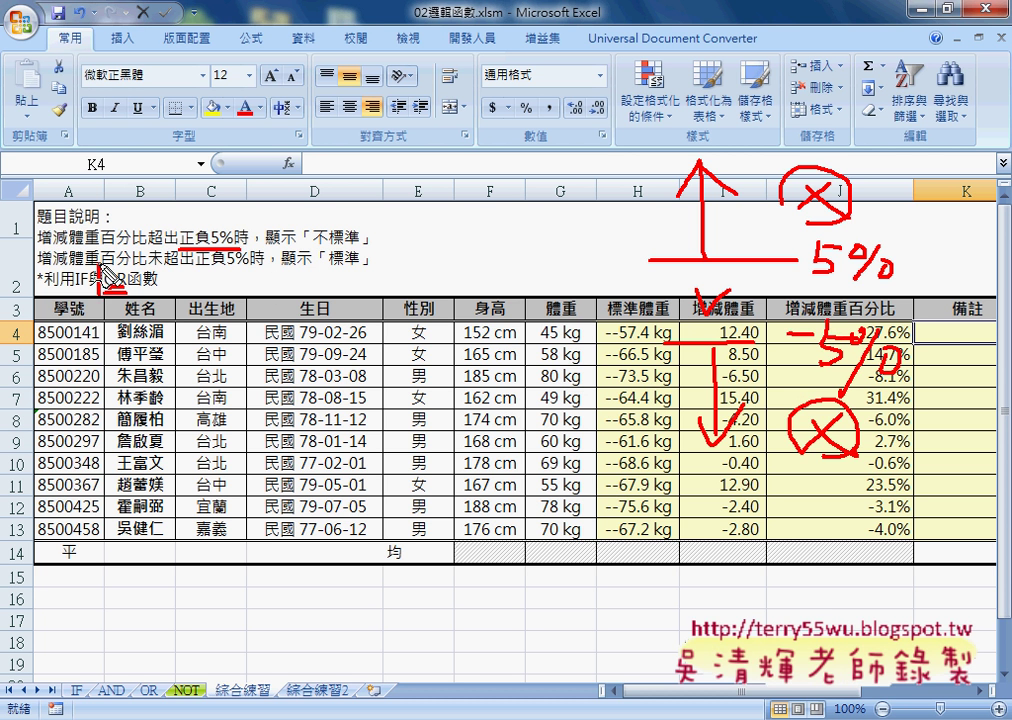
{"action": "left_click_drag", "start_coordinate": [100, 295], "coordinate": [132, 292]}
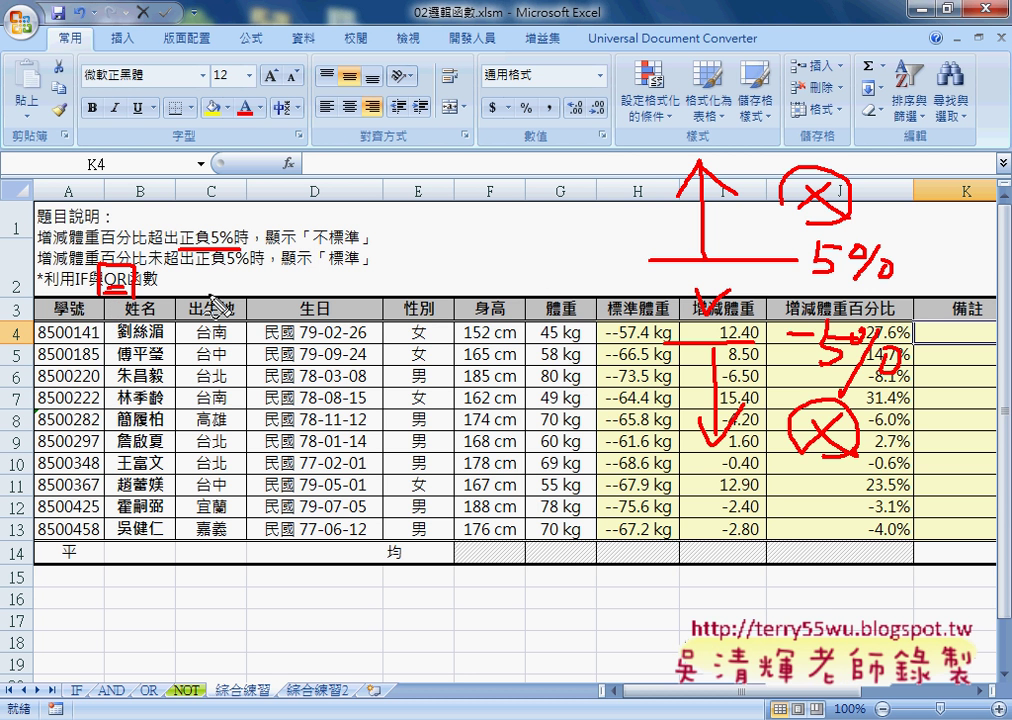
{"action": "mouse_move", "coordinate": [725, 272]}
{"action": "left_mouse_down"}
{"action": "mouse_move", "coordinate": [800, 272]}
{"action": "mouse_move", "coordinate": [752, 306]}
{"action": "left_mouse_up"}
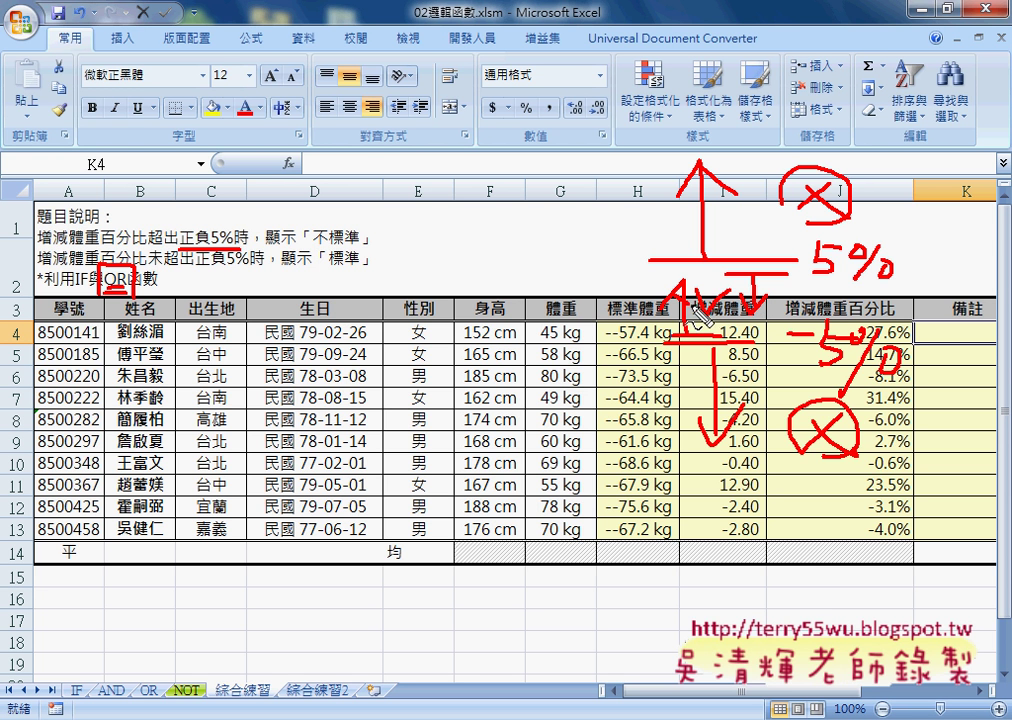
{"action": "left_click_drag", "start_coordinate": [672, 302], "coordinate": [717, 297]}
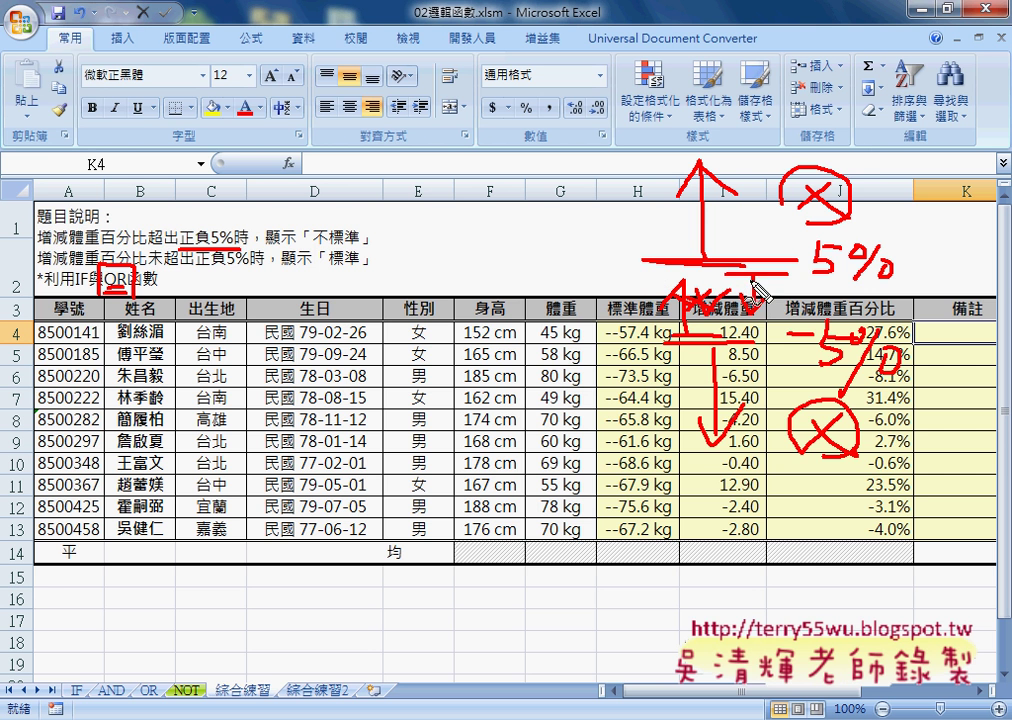
{"action": "mouse_move", "coordinate": [765, 343]}
{"action": "left_mouse_down"}
{"action": "mouse_move", "coordinate": [678, 340]}
{"action": "mouse_move", "coordinate": [705, 343]}
{"action": "left_mouse_up"}
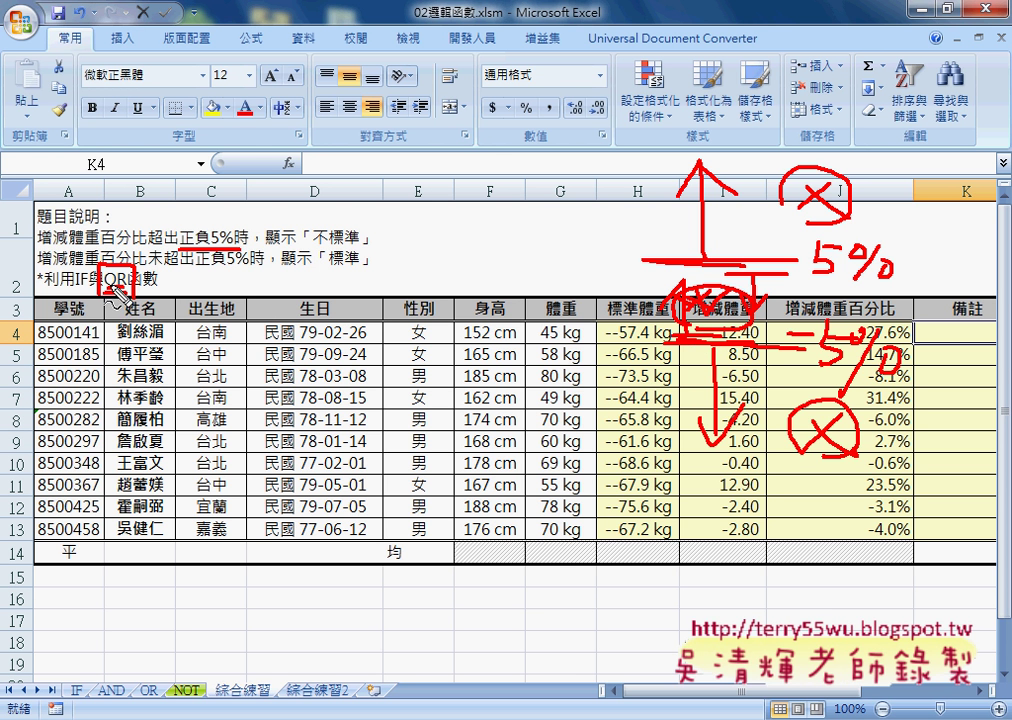
{"action": "left_click_drag", "start_coordinate": [118, 290], "coordinate": [126, 300]}
{"action": "key", "text": "Escape"}
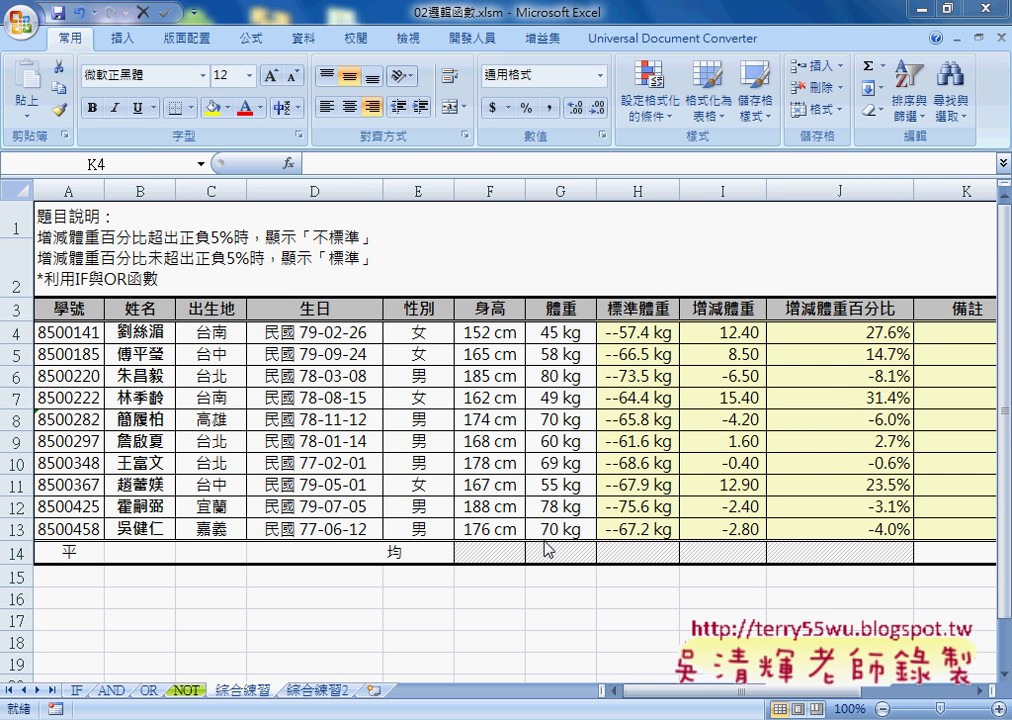
Insert the IF function from the 邏輯 category into K4 using the fx button.
{"action": "left_click_drag", "start_coordinate": [806, 694], "coordinate": [851, 694]}
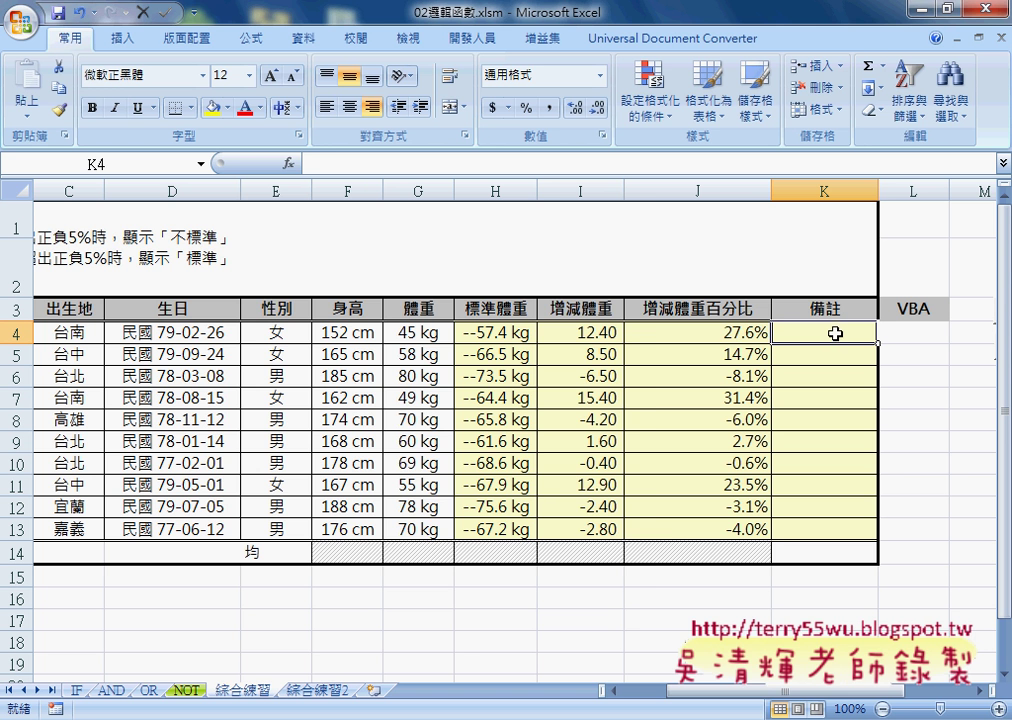
{"action": "left_click", "coordinate": [288, 163]}
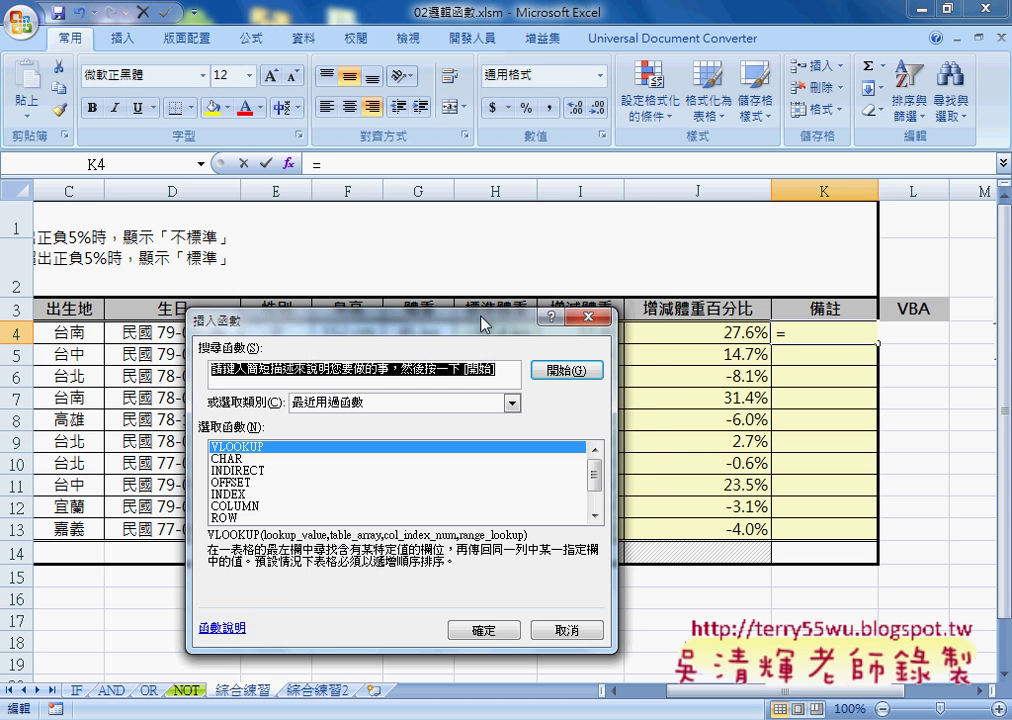
{"action": "left_click_drag", "start_coordinate": [484, 323], "coordinate": [525, 220]}
{"action": "left_click", "coordinate": [470, 299]}
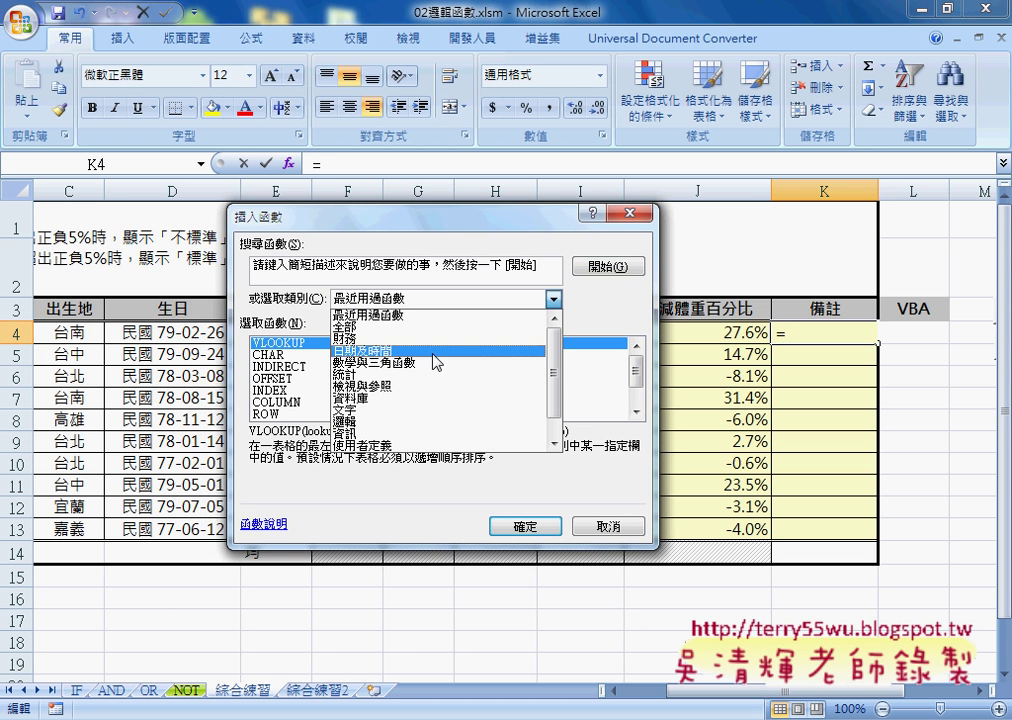
{"action": "left_click", "coordinate": [416, 424]}
{"action": "double_click", "coordinate": [320, 366]}
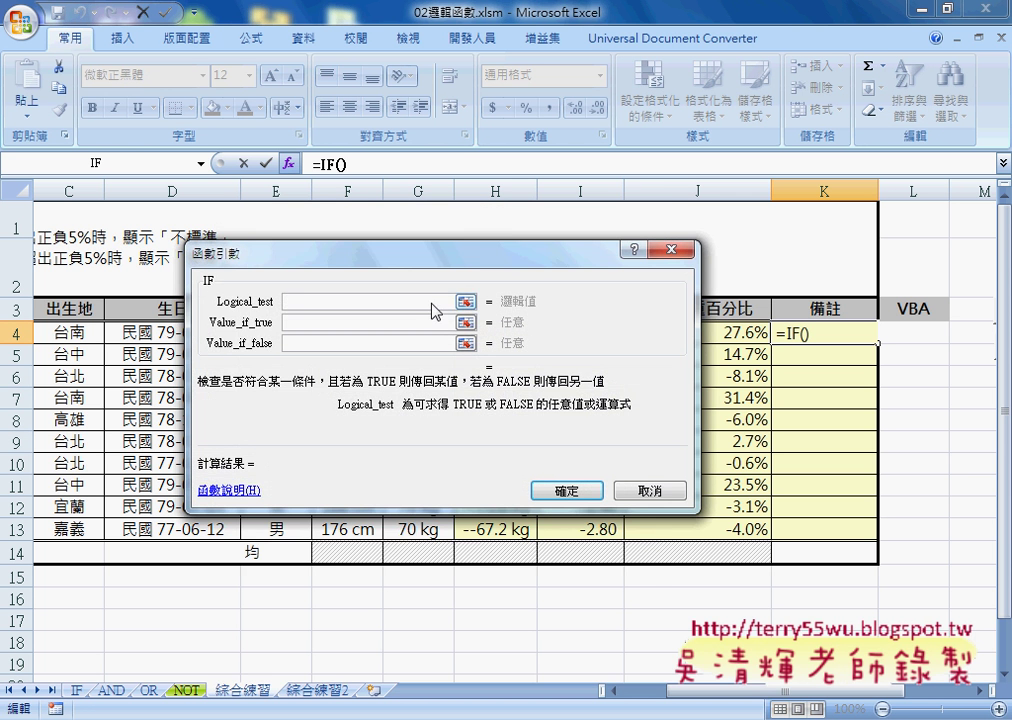
{"action": "left_click_drag", "start_coordinate": [430, 259], "coordinate": [424, 410]}
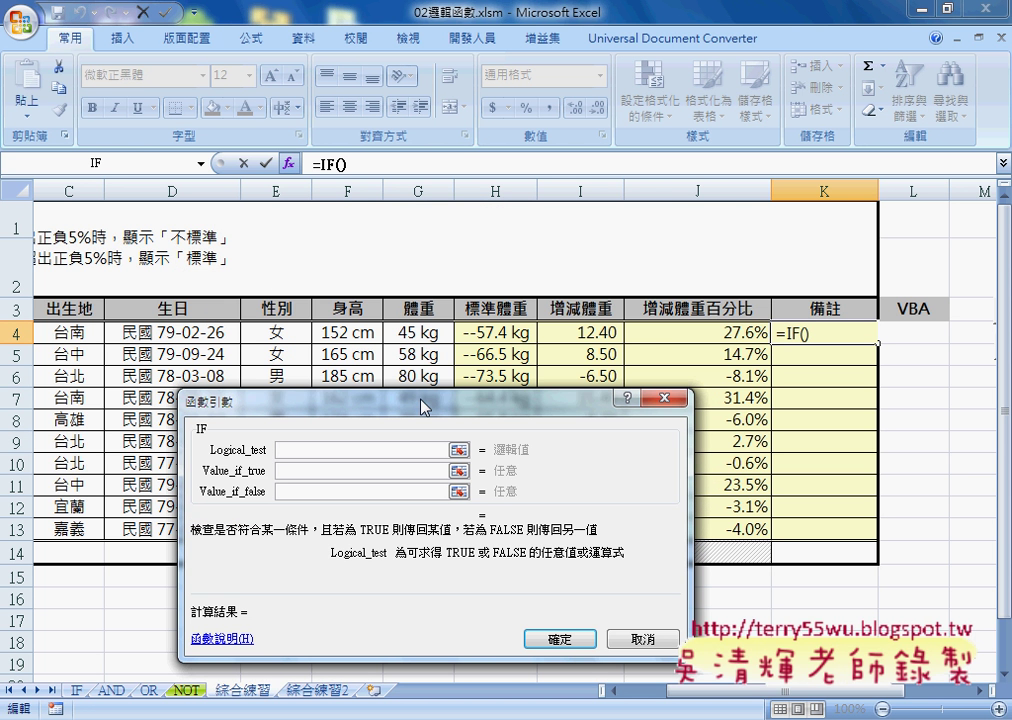
Set J4 as IF's logical test, then look up OR among the logical functions without nesting it.
{"action": "left_click", "coordinate": [768, 334]}
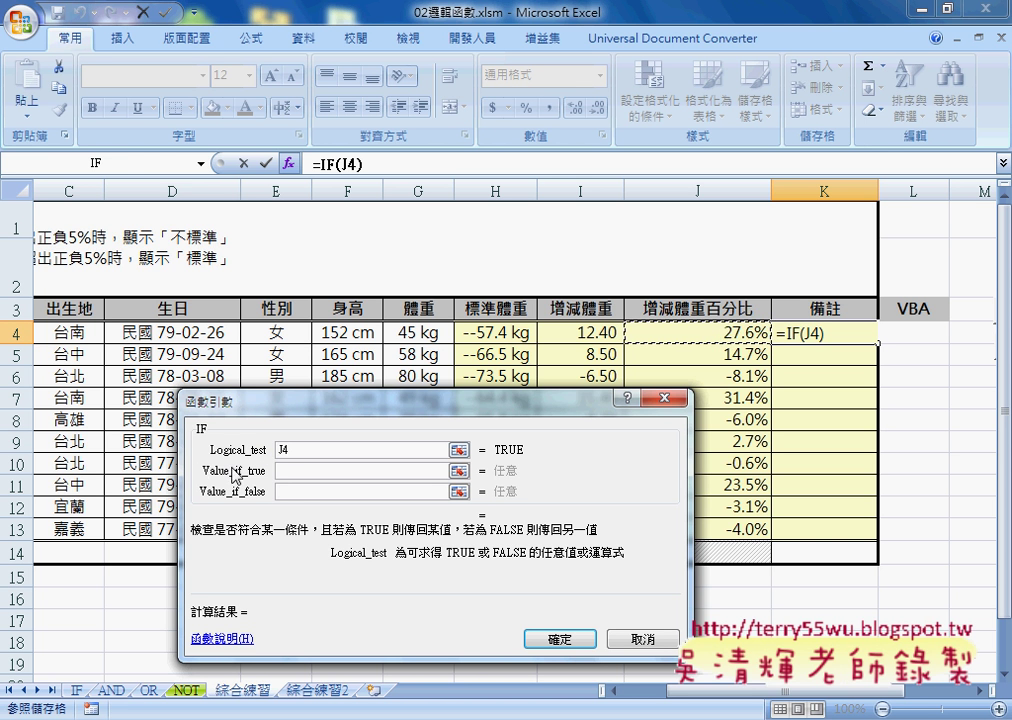
{"action": "left_click", "coordinate": [200, 163]}
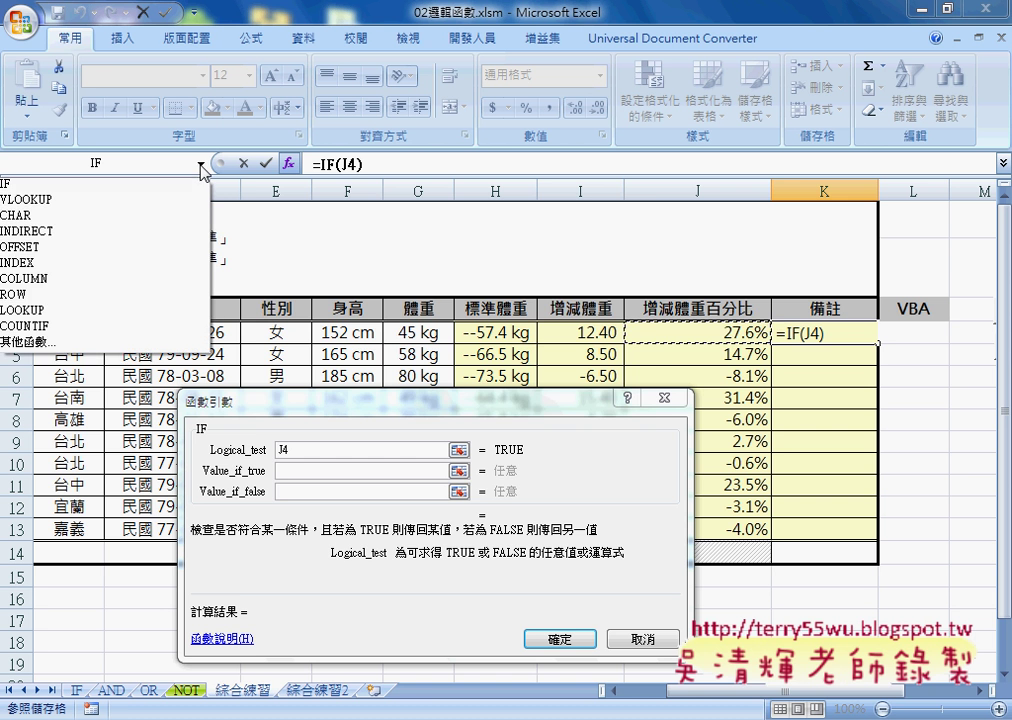
{"action": "left_click", "coordinate": [130, 343]}
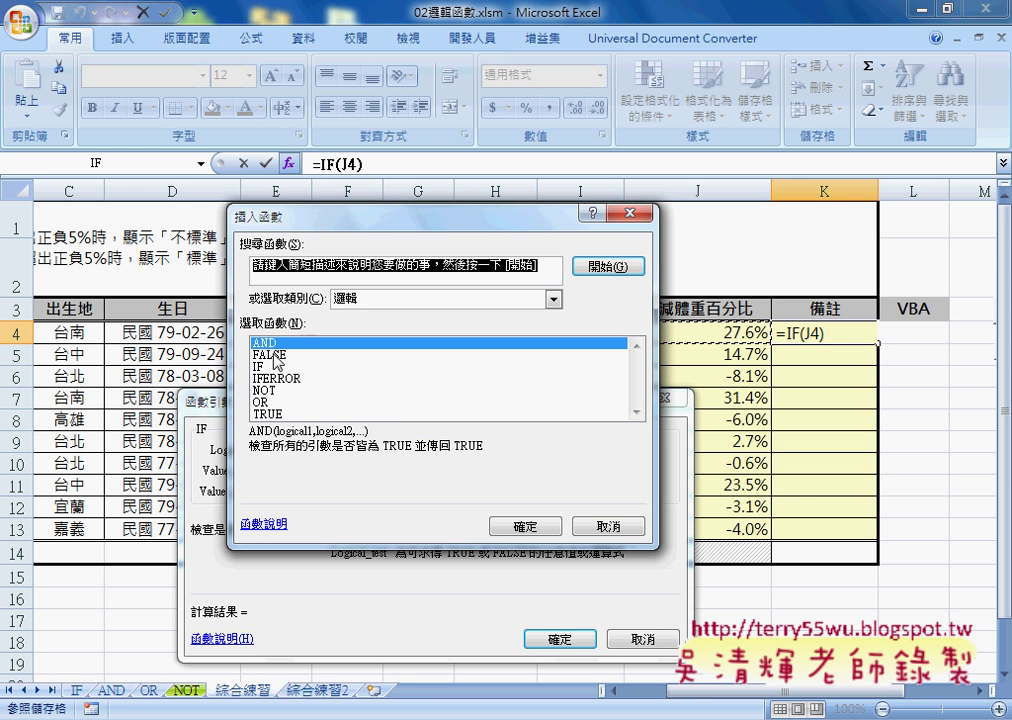
{"action": "left_click", "coordinate": [270, 403]}
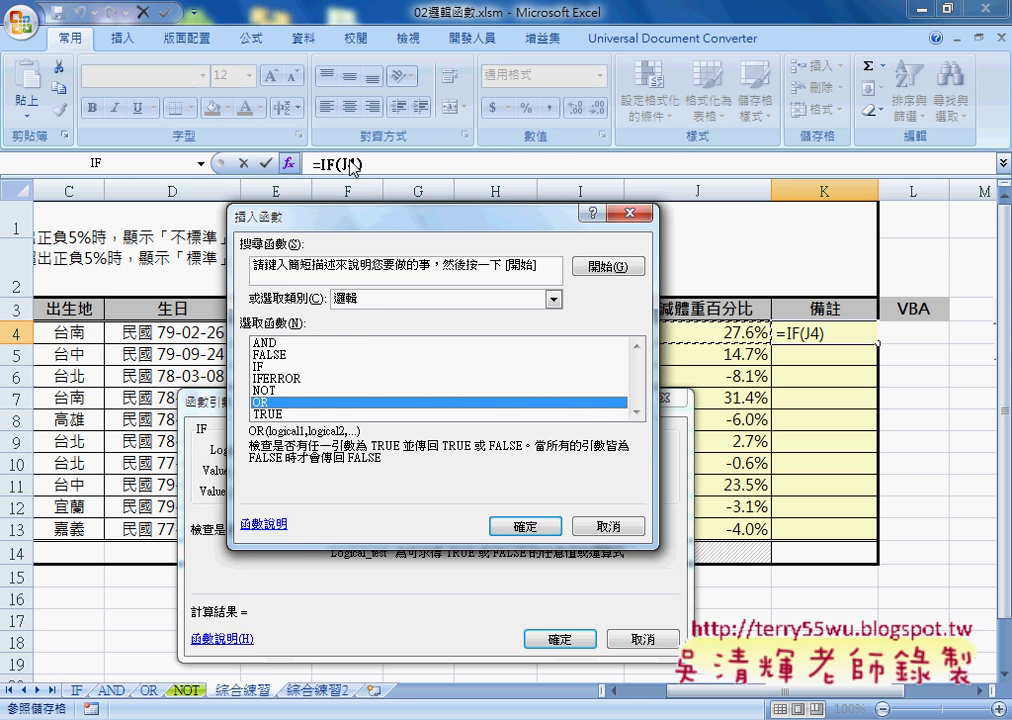
{"action": "left_click", "coordinate": [605, 526]}
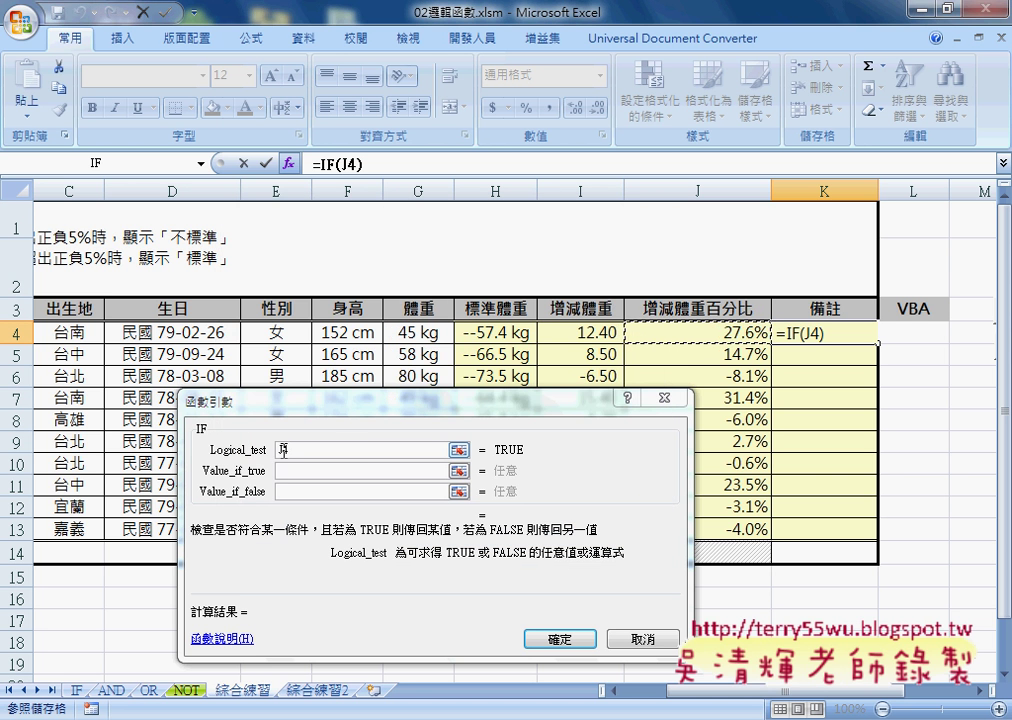
Replace the logical test with or(J4>5%,J4<-5%).
{"action": "double_click", "coordinate": [281, 451]}
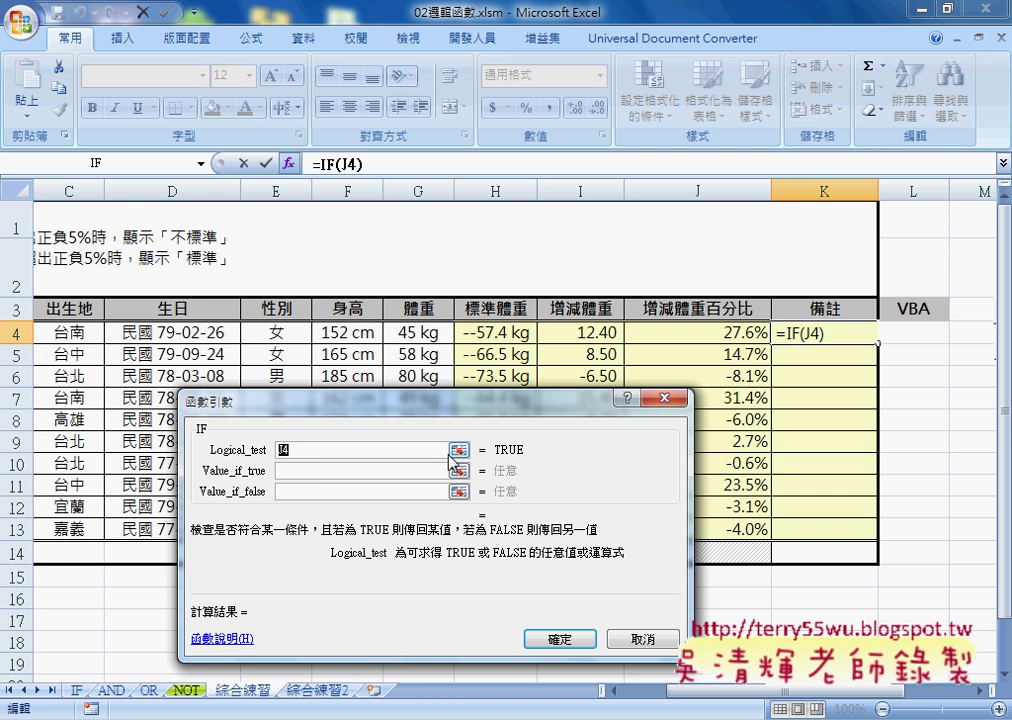
{"action": "key", "text": "BackSpace"}
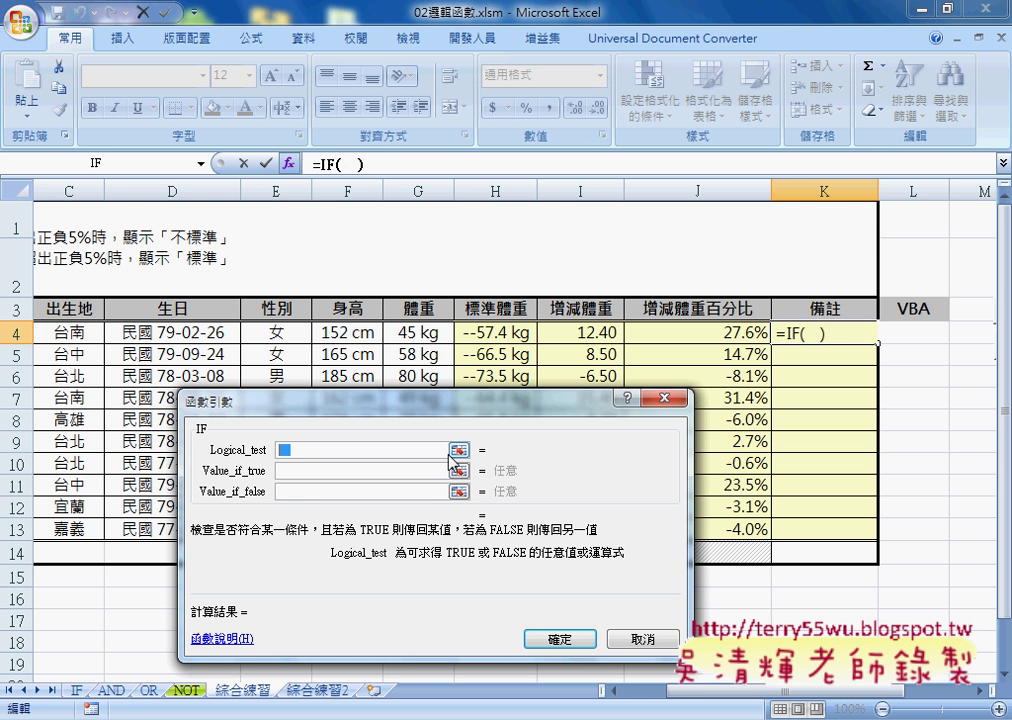
{"action": "type", "text": "or"}
{"action": "type", "text": "("}
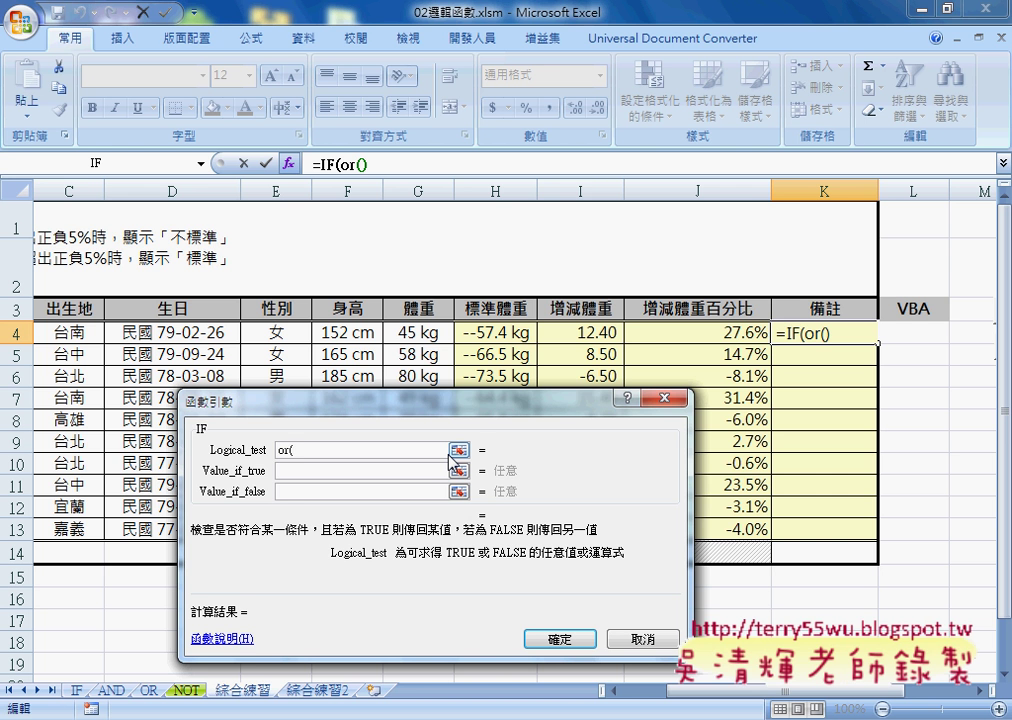
{"action": "left_click", "coordinate": [745, 332]}
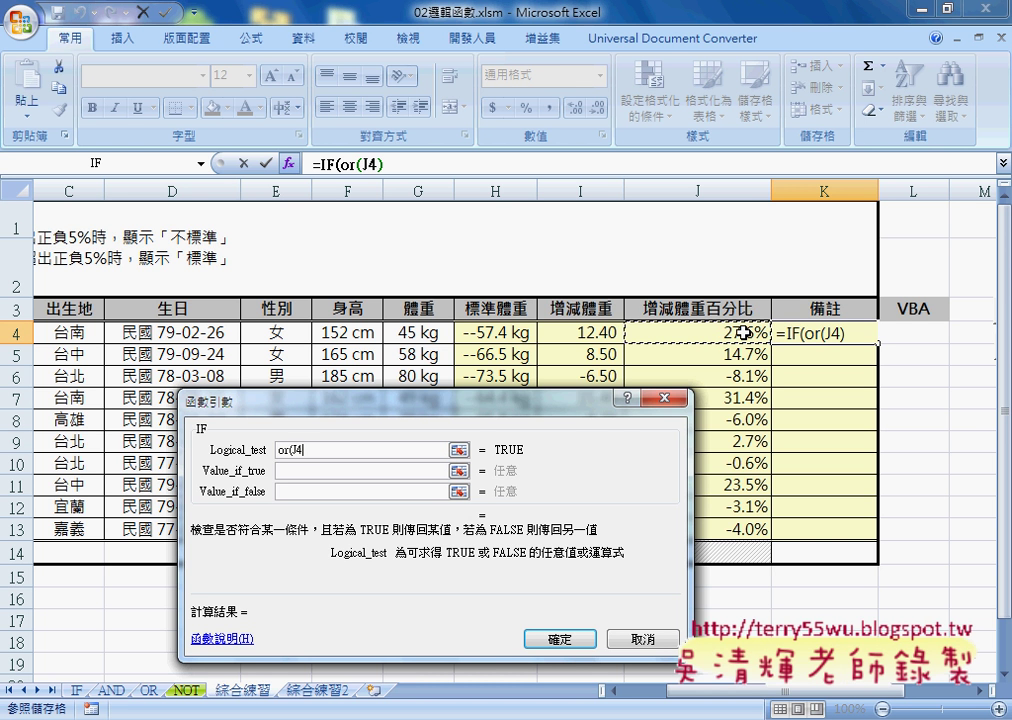
{"action": "type", "text": ">"}
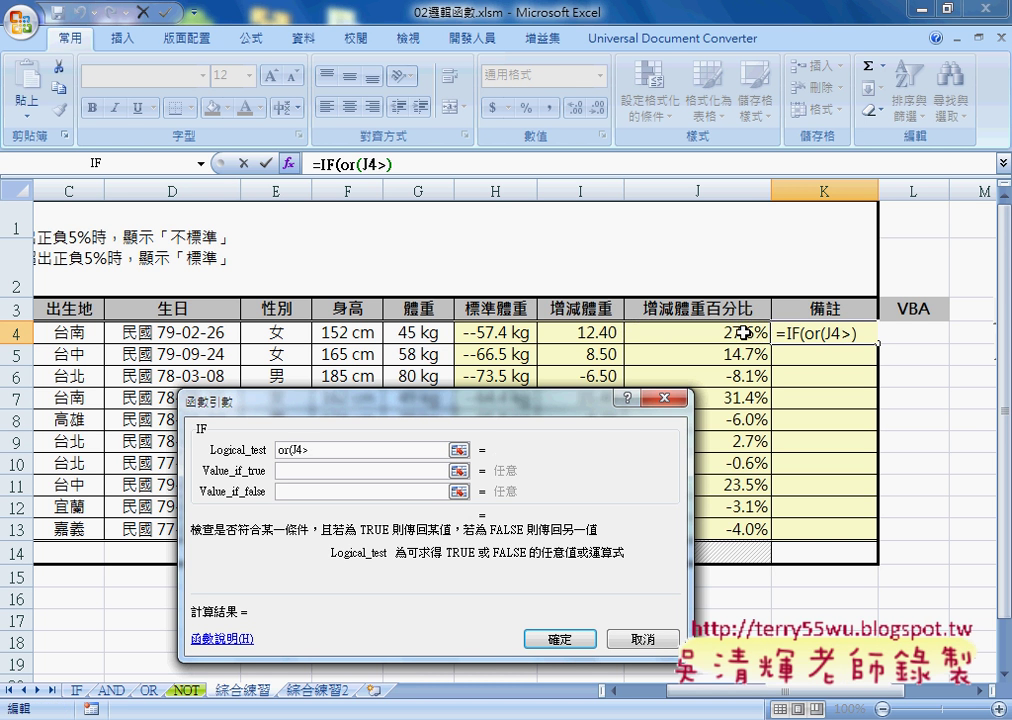
{"action": "type", "text": "5"}
{"action": "type", "text": "%"}
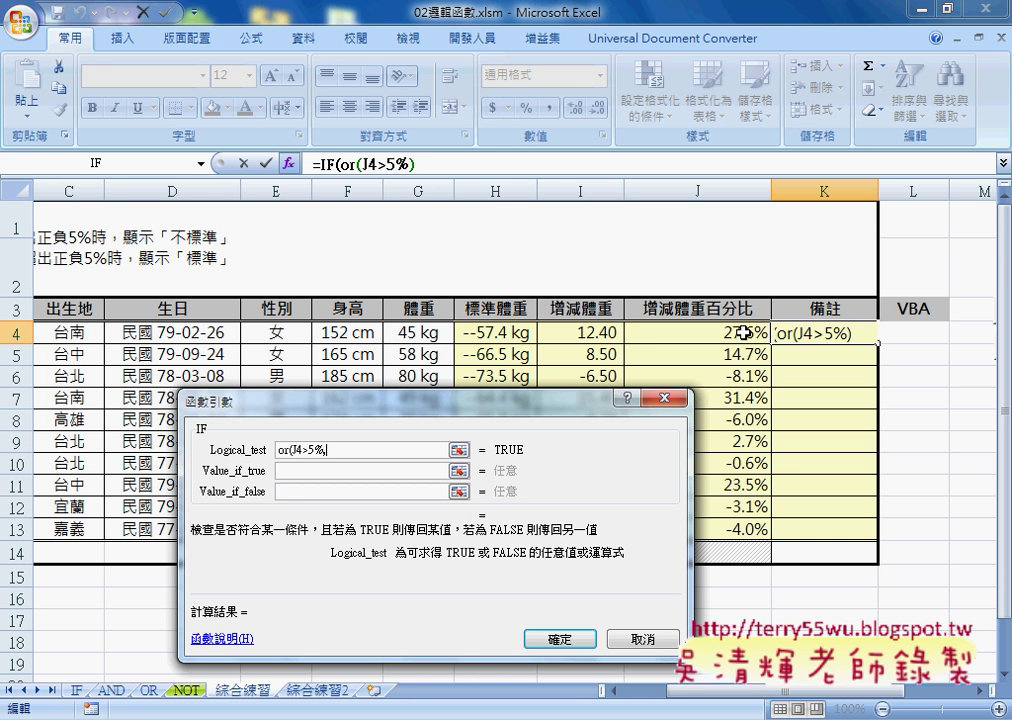
{"action": "type", "text": ","}
{"action": "left_click", "coordinate": [743, 333]}
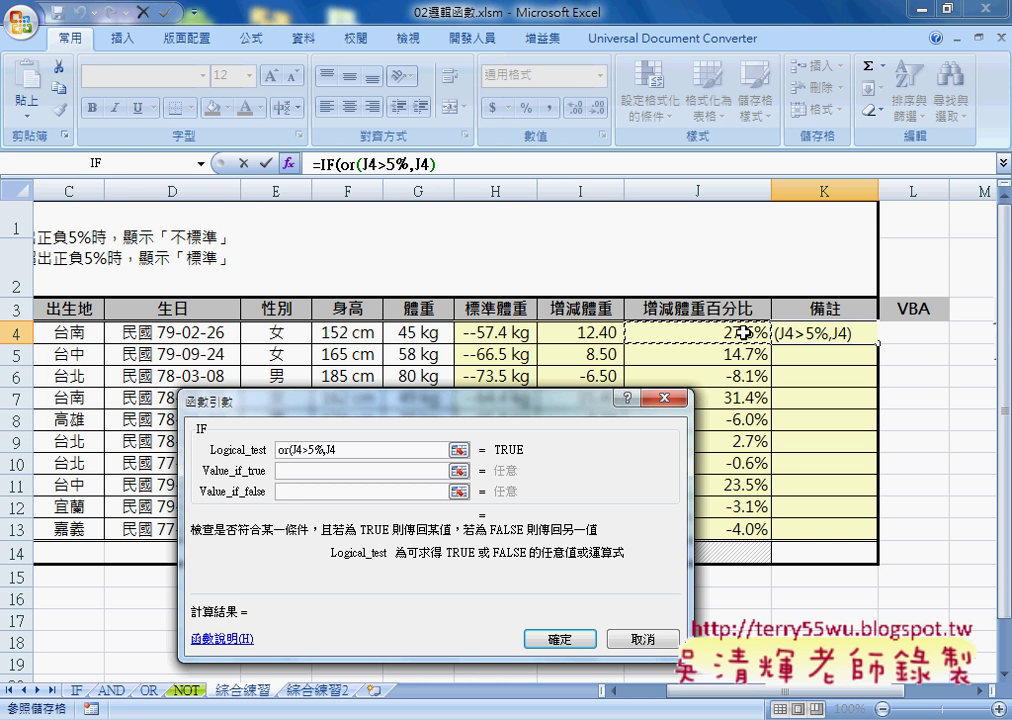
{"action": "type", "text": "<-5"}
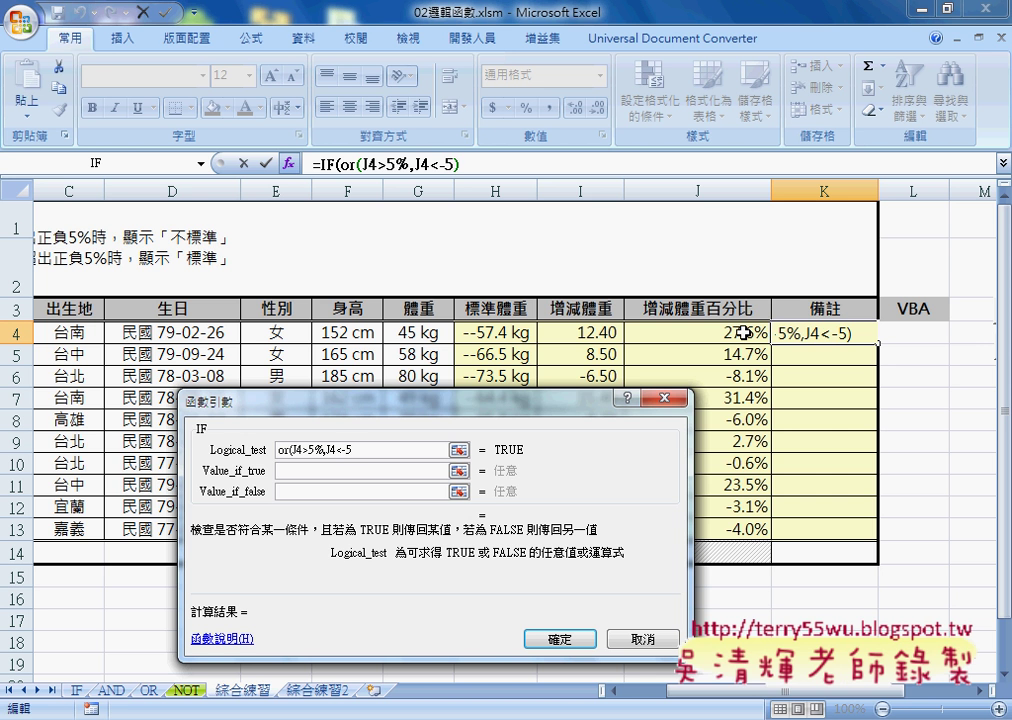
{"action": "type", "text": "%"}
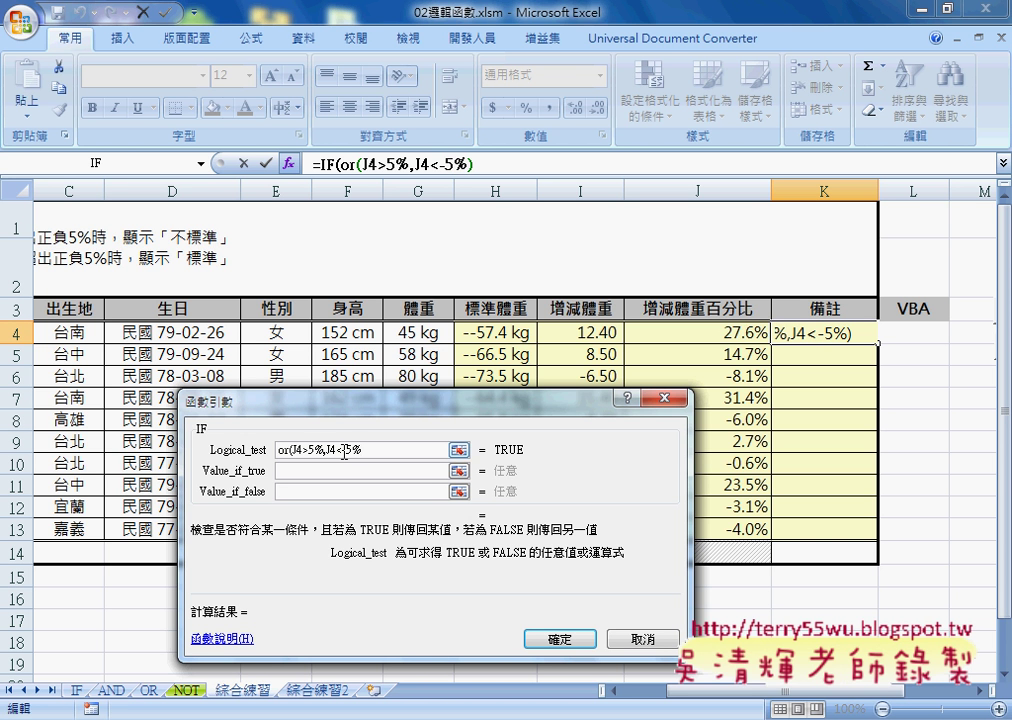
{"action": "type", "text": ")"}
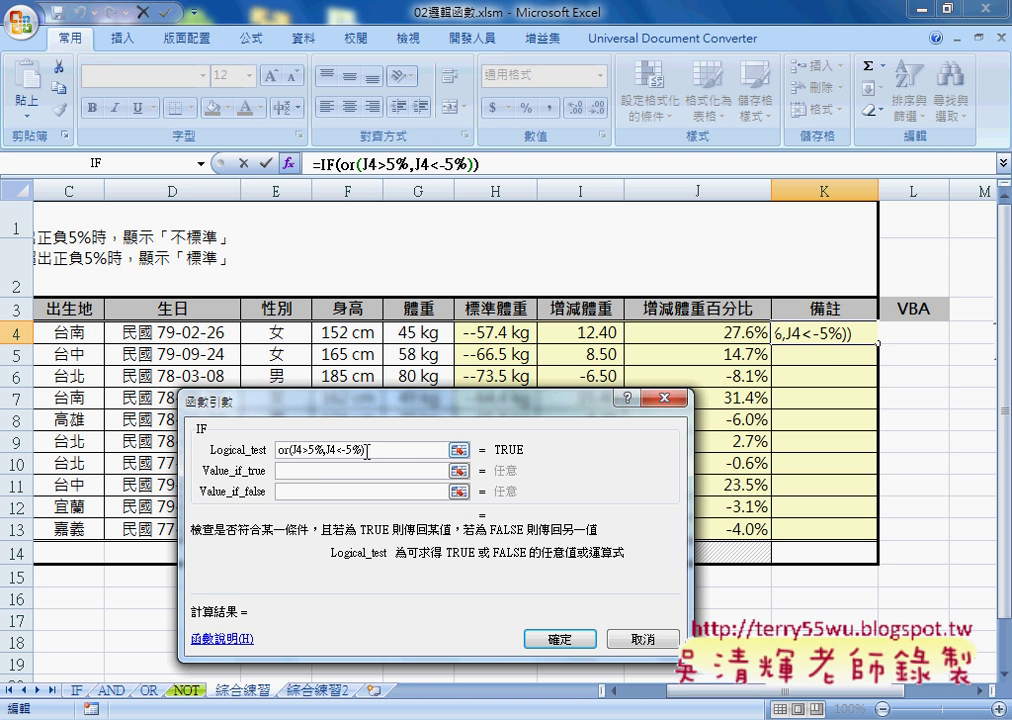
{"action": "left_click", "coordinate": [316, 470]}
{"action": "left_click", "coordinate": [250, 449]}
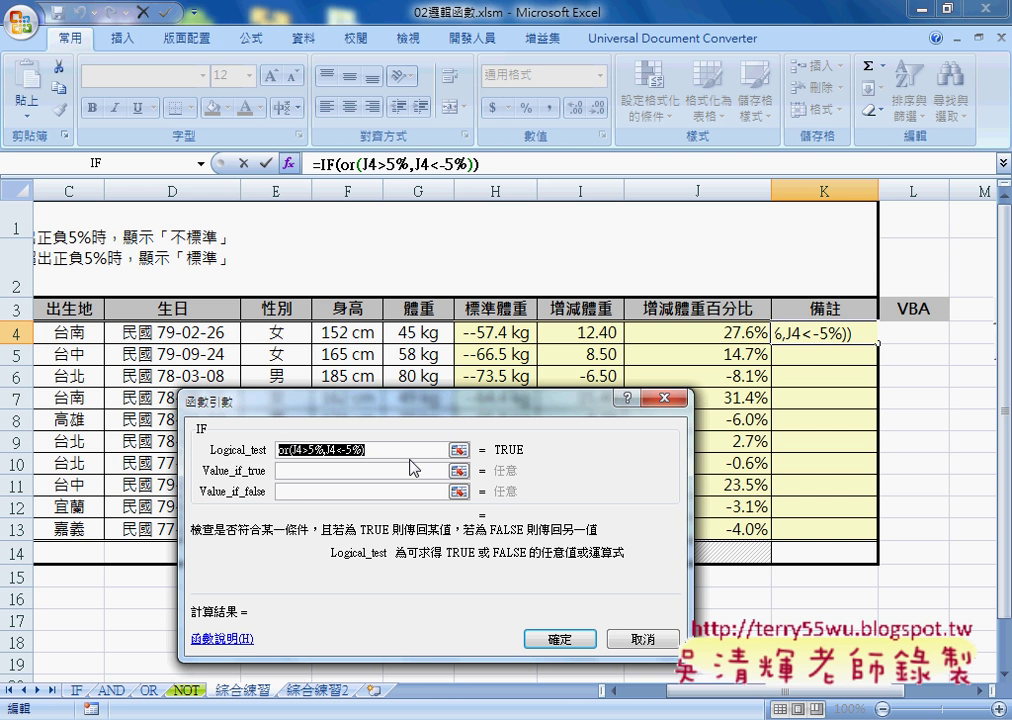
Enter 不標準 as the true value and 標準 as the false value.
{"action": "left_click", "coordinate": [356, 475]}
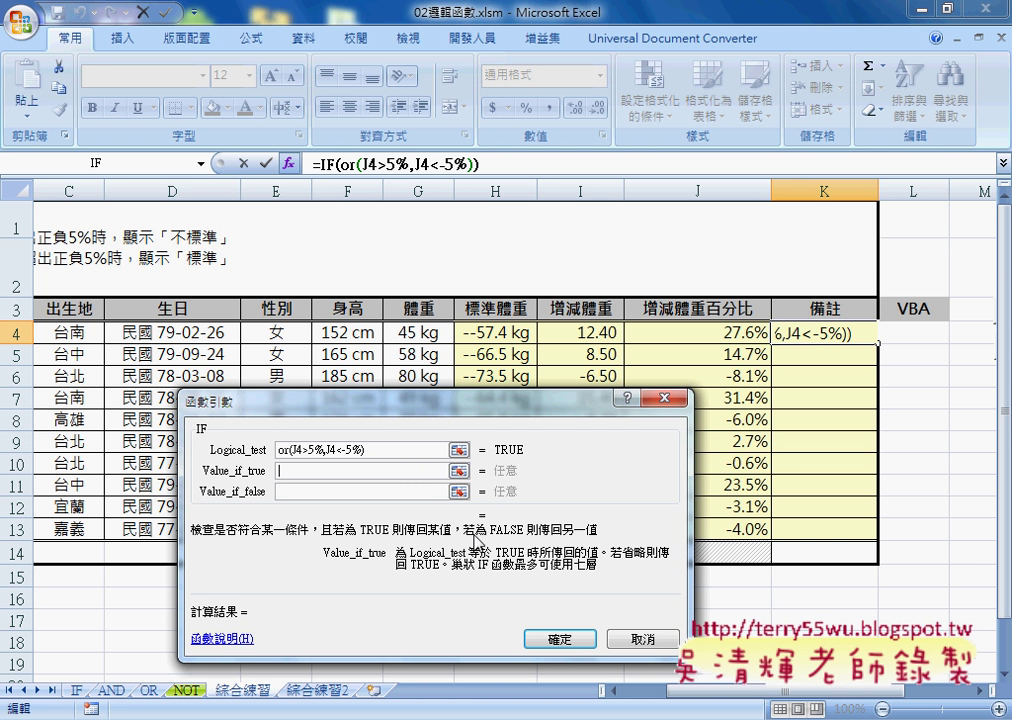
{"action": "type", "text": "不"}
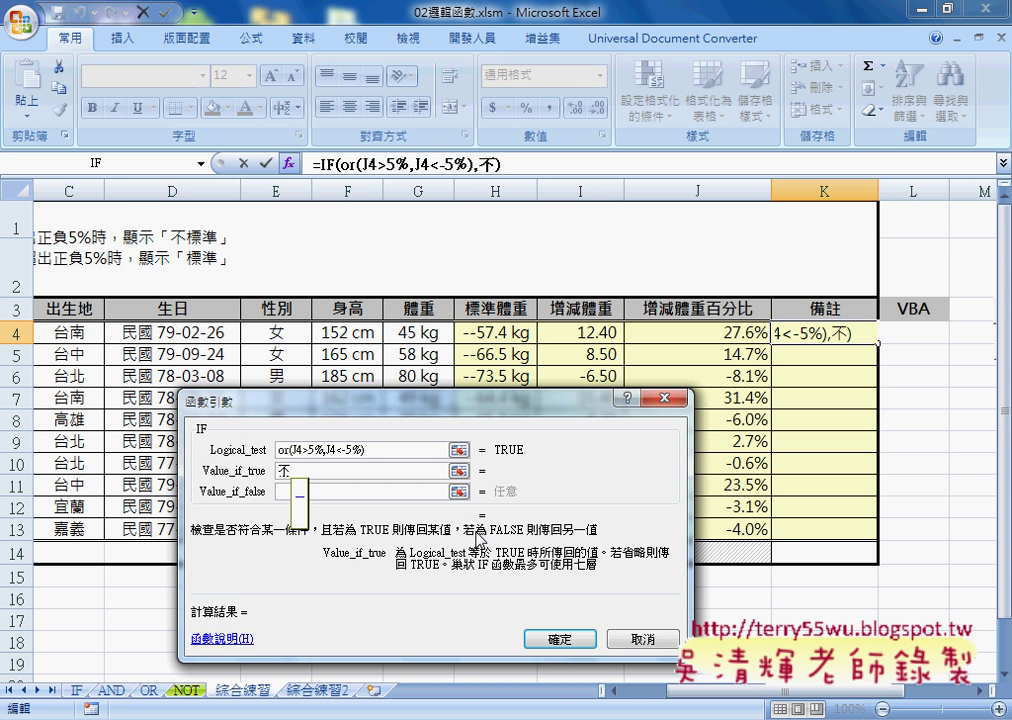
{"action": "type", "text": "部鏢準"}
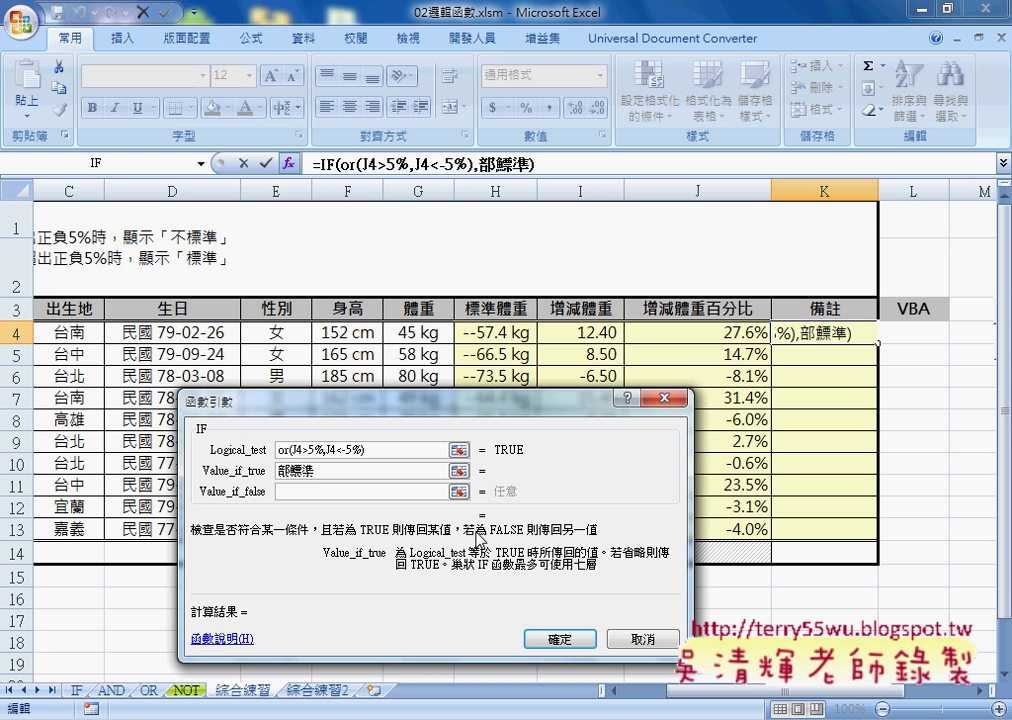
{"action": "key", "text": "Left"}
{"action": "key", "text": "Down"}
{"action": "key", "text": "Down"}
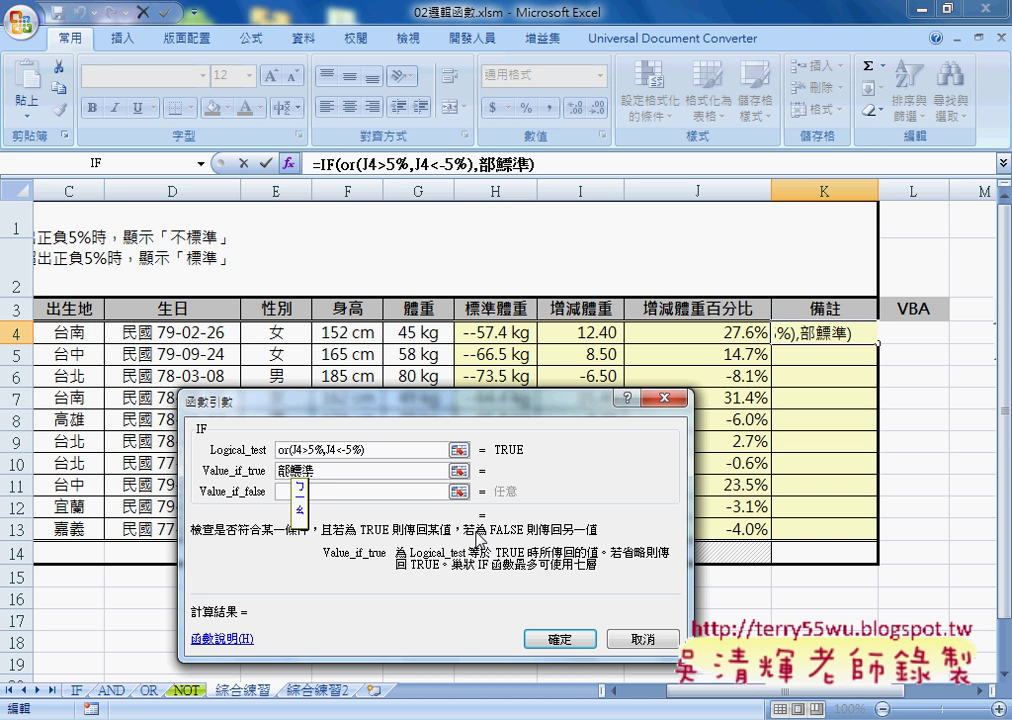
{"action": "key", "text": "Return"}
{"action": "key", "text": "Return"}
{"action": "key", "text": "Return"}
{"action": "key", "text": "shift+Left"}
{"action": "key", "text": "shift+Left"}
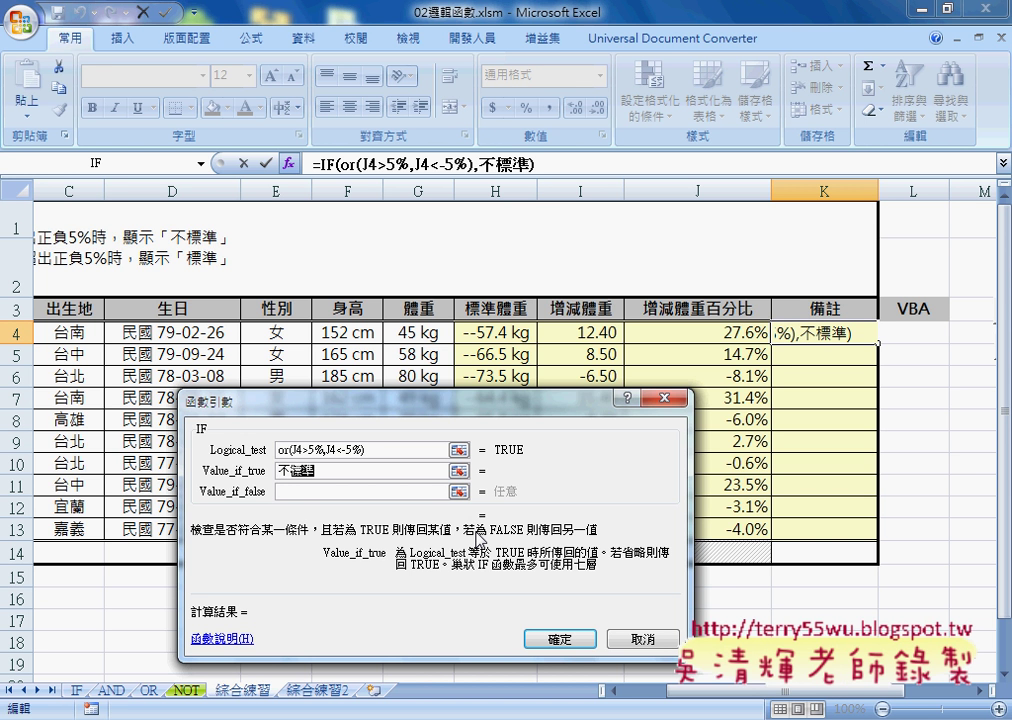
{"action": "key", "text": "Tab"}
{"action": "type", "text": "標準"}
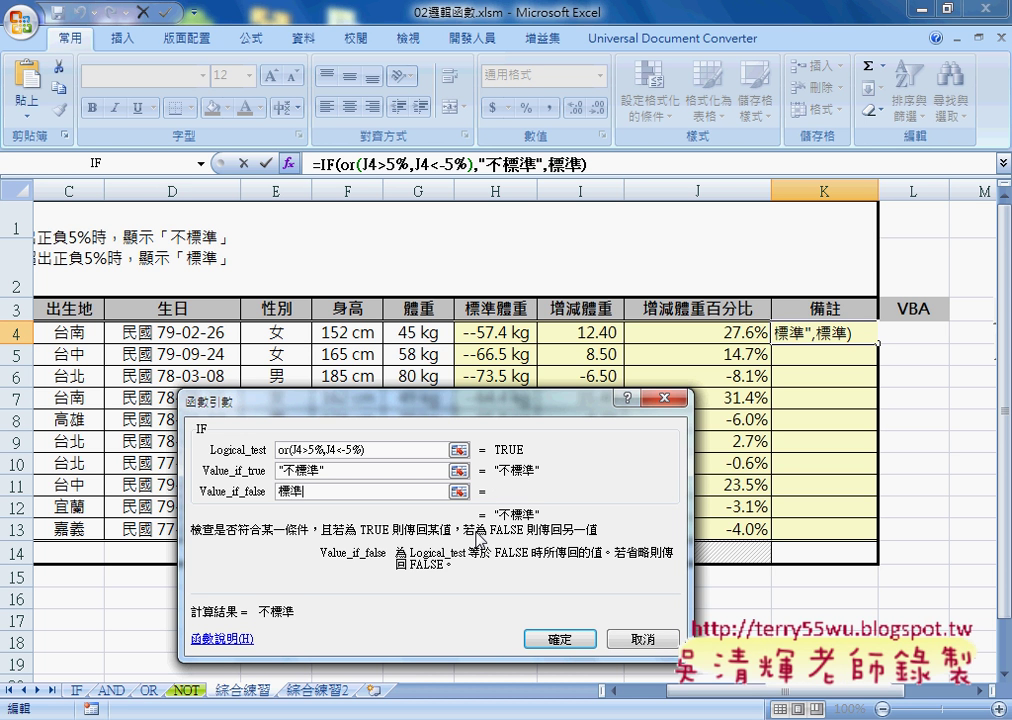
{"action": "left_click", "coordinate": [399, 449]}
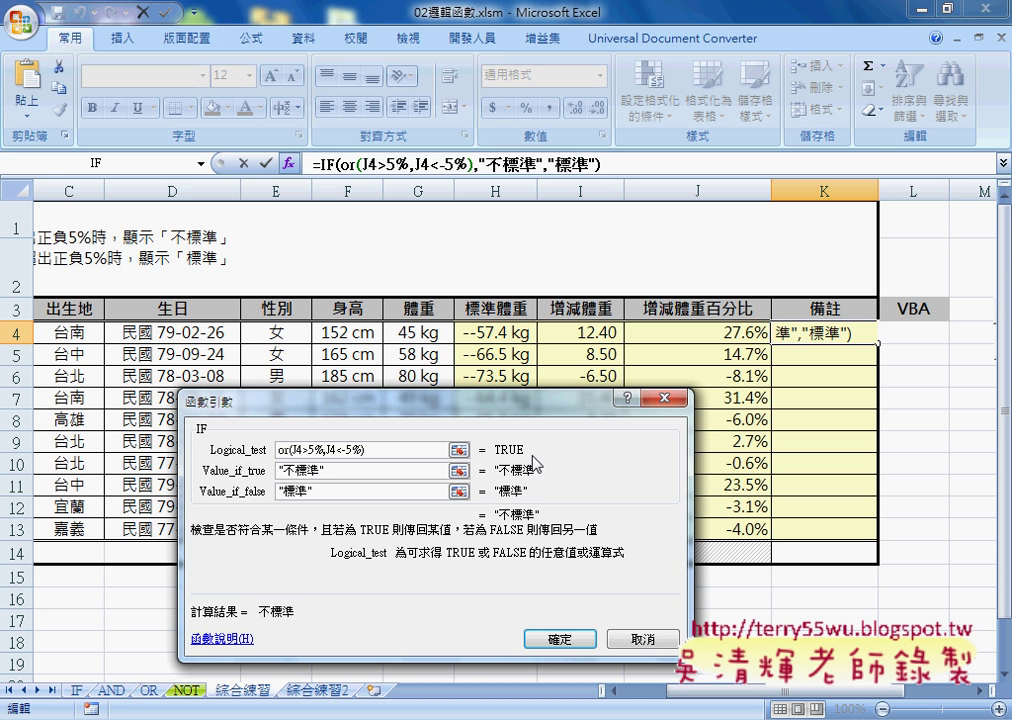
{"action": "left_click_drag", "start_coordinate": [380, 469], "coordinate": [278, 469]}
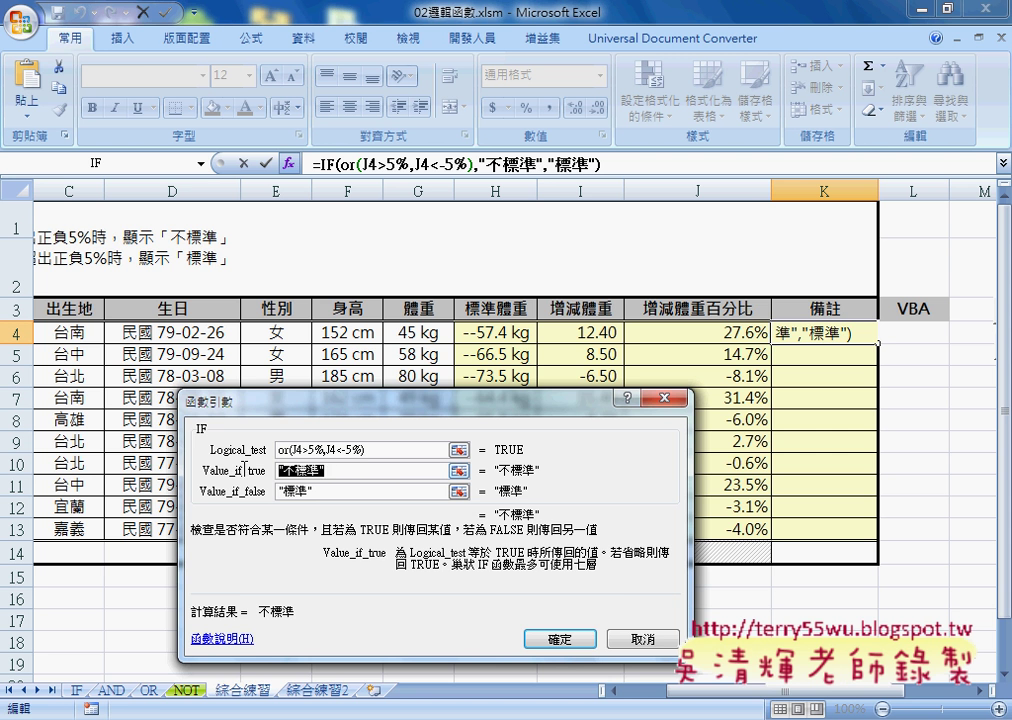
Confirm the IF formula, fill it from K4 down to K13, and select J9:K10 to check.
{"action": "left_click", "coordinate": [570, 638]}
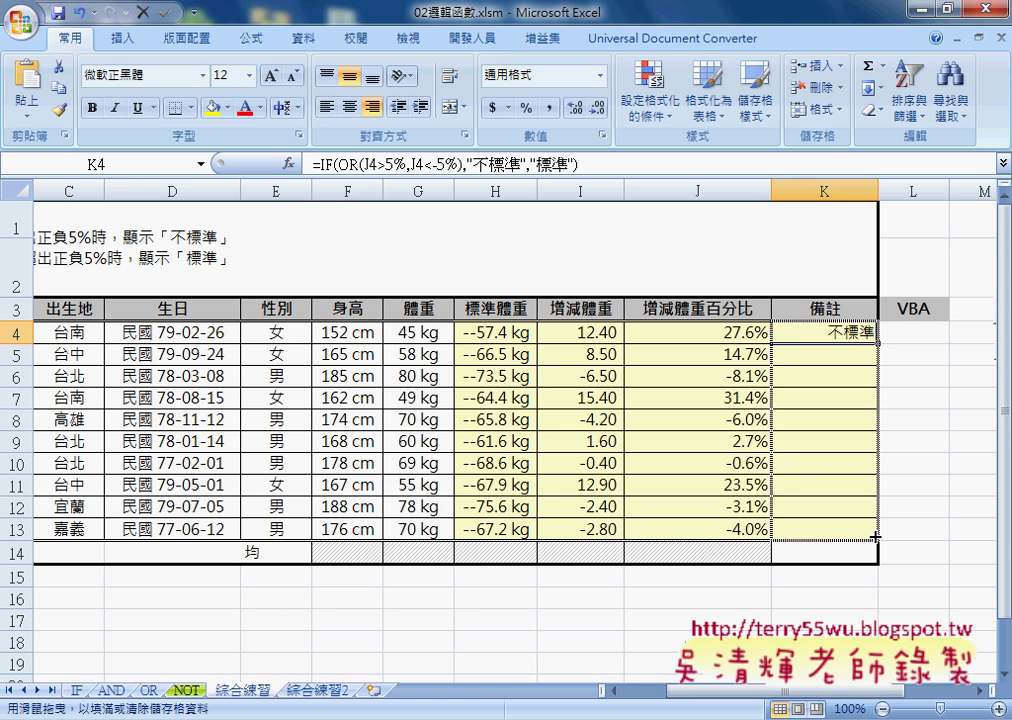
{"action": "left_click_drag", "start_coordinate": [877, 342], "coordinate": [875, 530]}
{"action": "left_click_drag", "start_coordinate": [741, 441], "coordinate": [842, 458]}
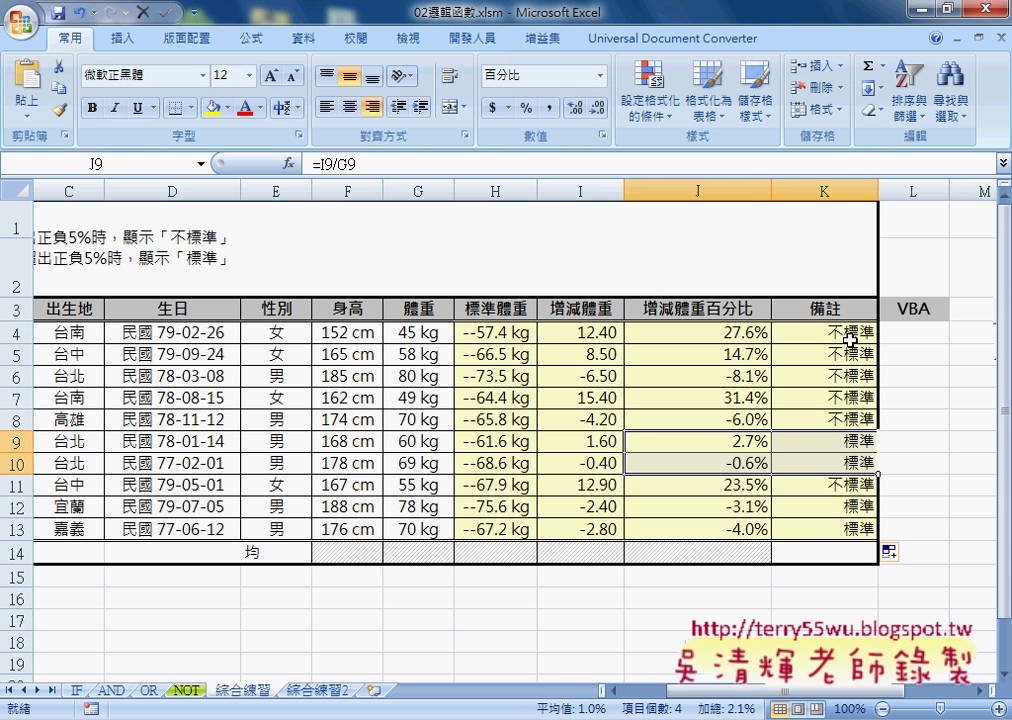
Open K4's formula in the formula bar and select the OR function name.
{"action": "left_click", "coordinate": [850, 340]}
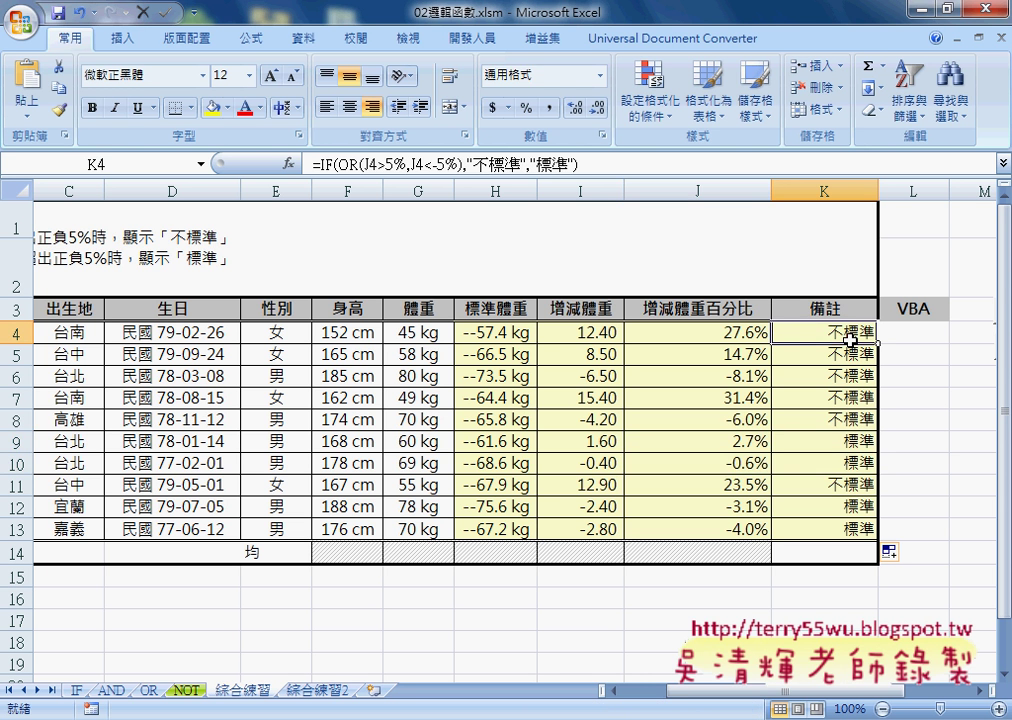
{"action": "double_click", "coordinate": [347, 163]}
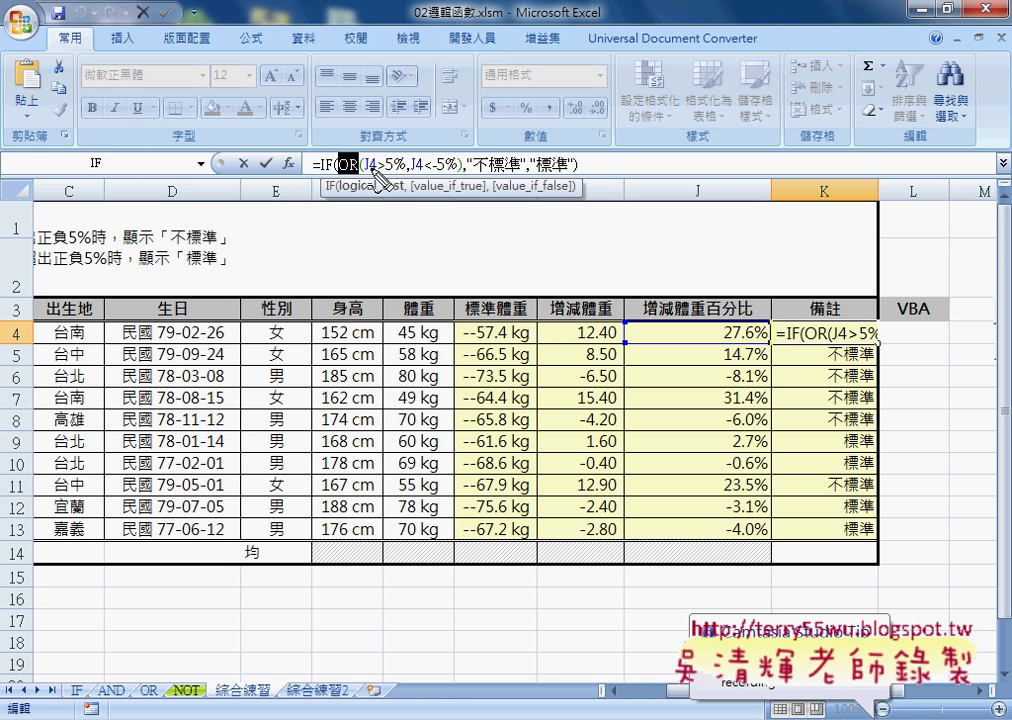
{"action": "mouse_move", "coordinate": [418, 222]}
{"action": "left_mouse_down"}
{"action": "mouse_move", "coordinate": [518, 222]}
{"action": "mouse_move", "coordinate": [476, 292]}
{"action": "left_mouse_up"}
{"action": "left_click_drag", "start_coordinate": [476, 292], "coordinate": [490, 268]}
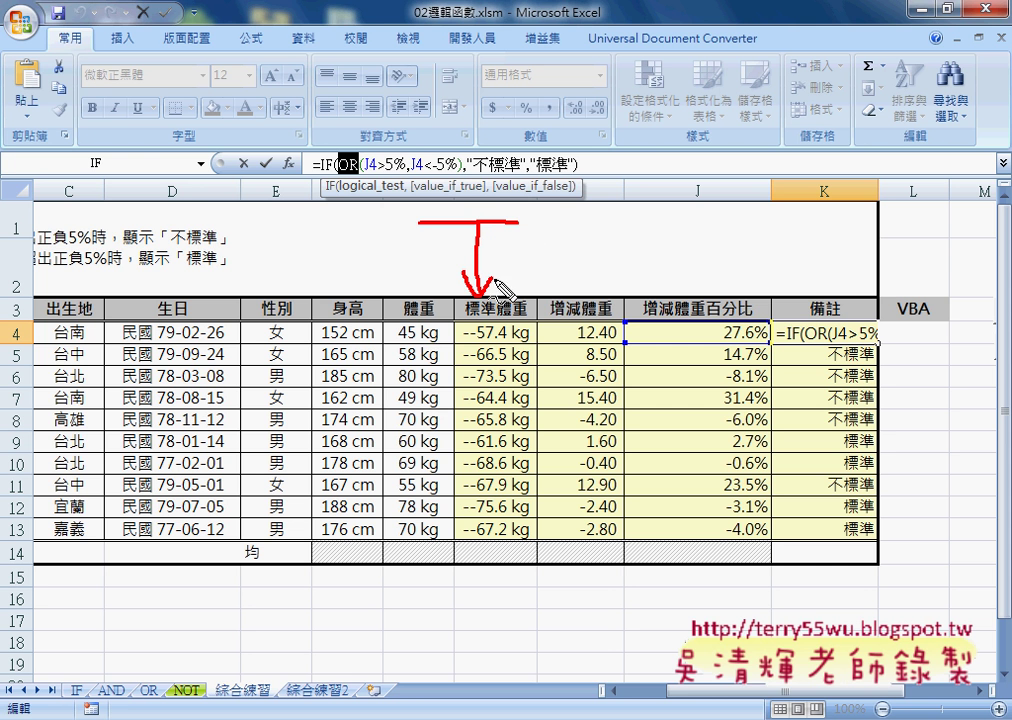
{"action": "mouse_move", "coordinate": [430, 350]}
{"action": "left_mouse_down"}
{"action": "mouse_move", "coordinate": [530, 350]}
{"action": "mouse_move", "coordinate": [505, 272]}
{"action": "mouse_move", "coordinate": [555, 300]}
{"action": "left_mouse_up"}
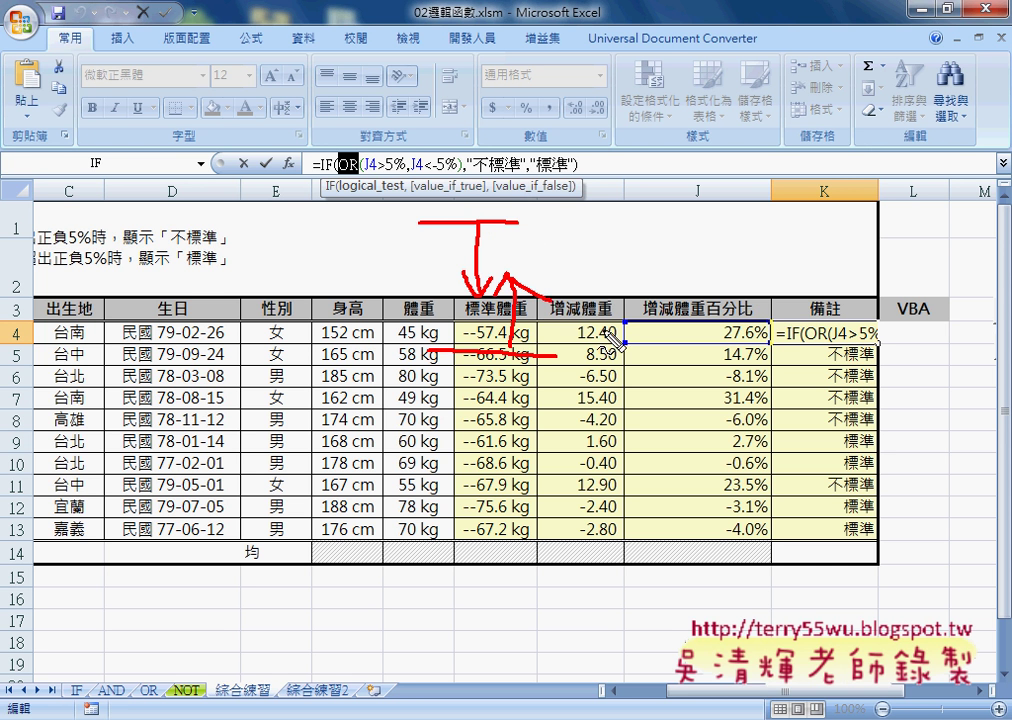
{"action": "mouse_move", "coordinate": [505, 272]}
{"action": "left_mouse_down"}
{"action": "mouse_move", "coordinate": [470, 282]}
{"action": "mouse_move", "coordinate": [525, 302]}
{"action": "left_mouse_up"}
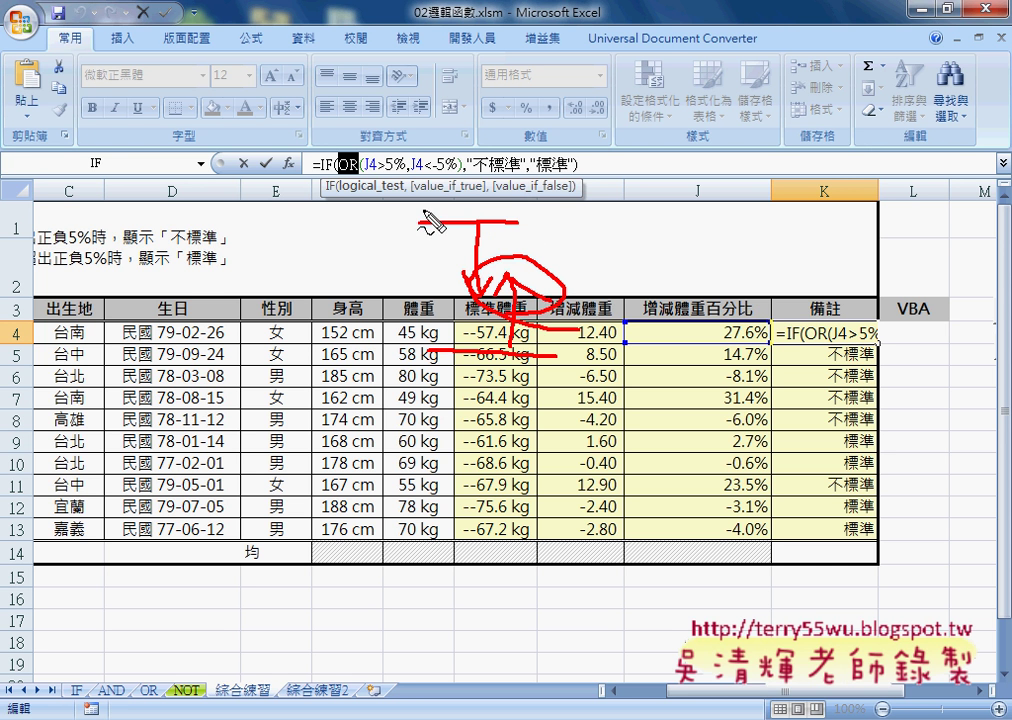
{"action": "left_click_drag", "start_coordinate": [338, 174], "coordinate": [353, 174]}
Change OR to AND and flip the conditions to J4<5% and J4>-5%.
{"action": "key", "text": "Escape"}
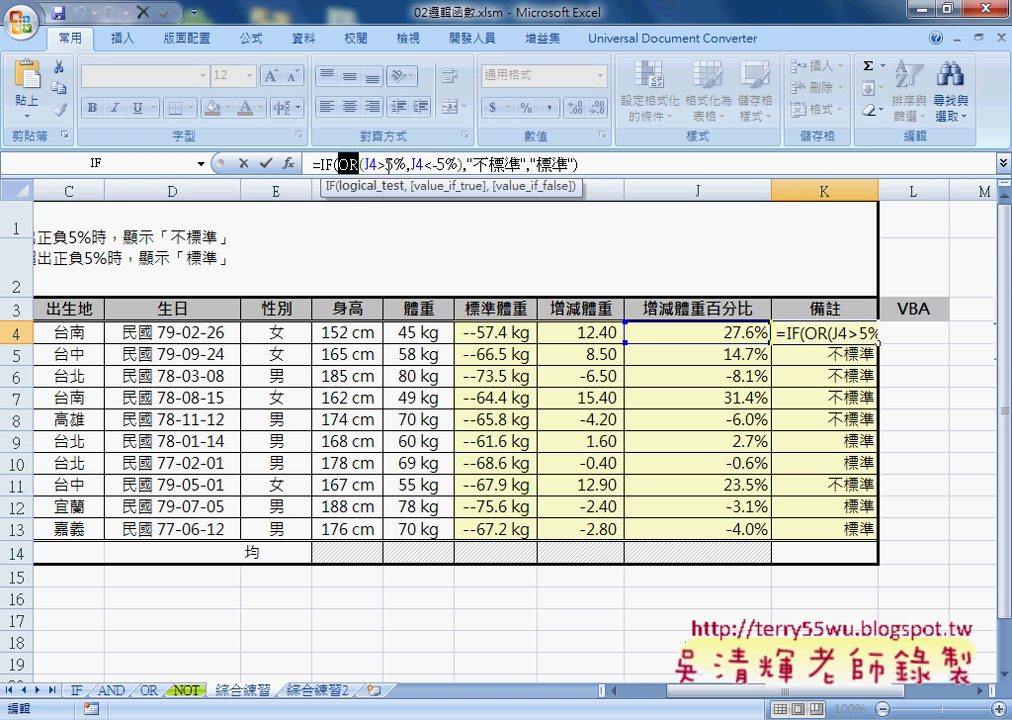
{"action": "type", "text": "o"}
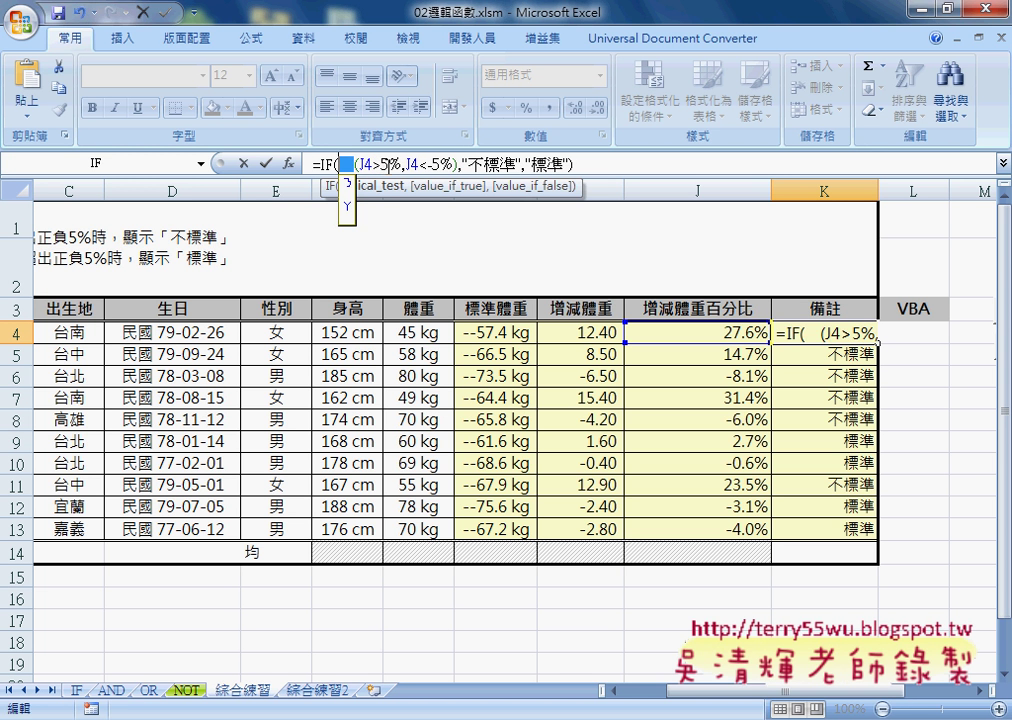
{"action": "key", "text": "BackSpace"}
{"action": "type", "text": "an"}
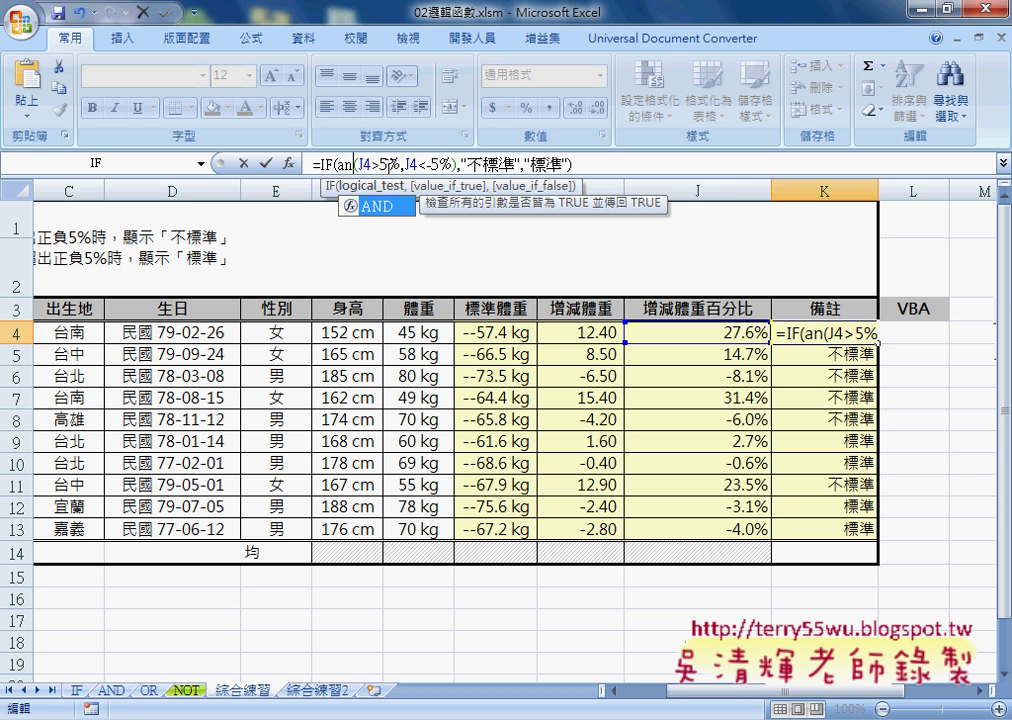
{"action": "type", "text": "d"}
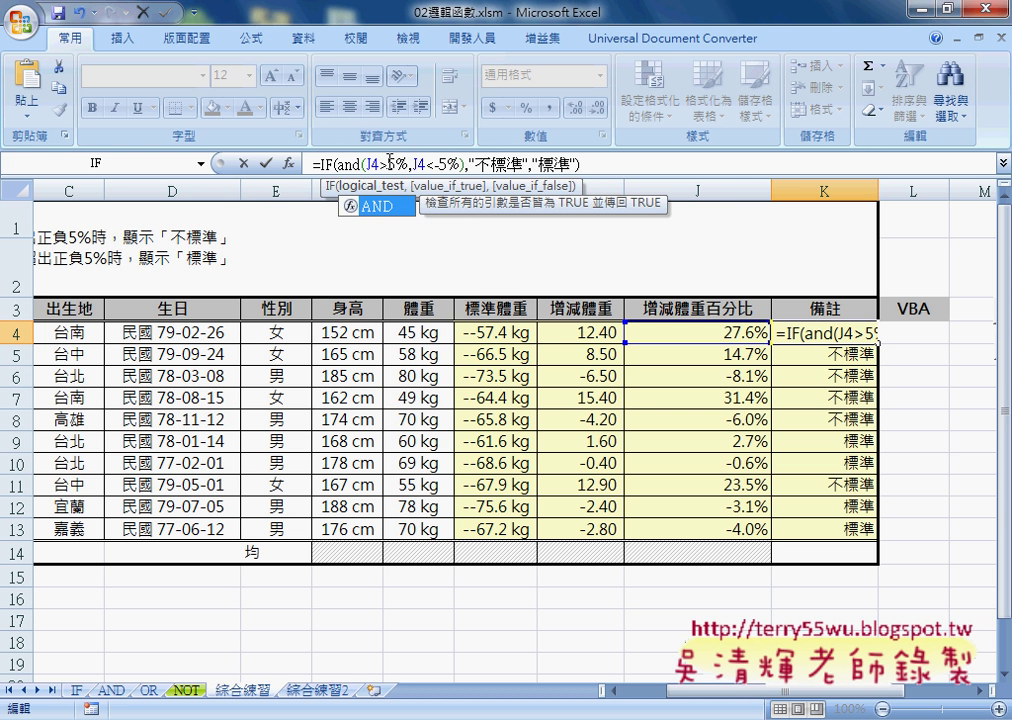
{"action": "left_click_drag", "start_coordinate": [388, 163], "coordinate": [380, 163]}
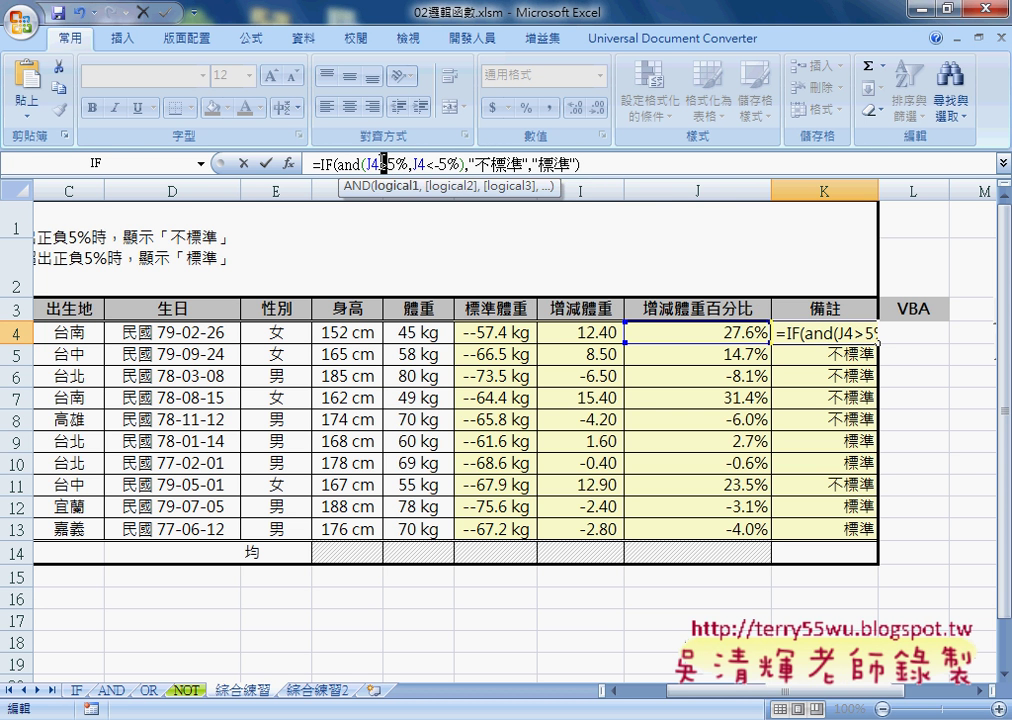
{"action": "type", "text": "<"}
{"action": "left_click_drag", "start_coordinate": [427, 163], "coordinate": [436, 163]}
{"action": "type", "text": ">-"}
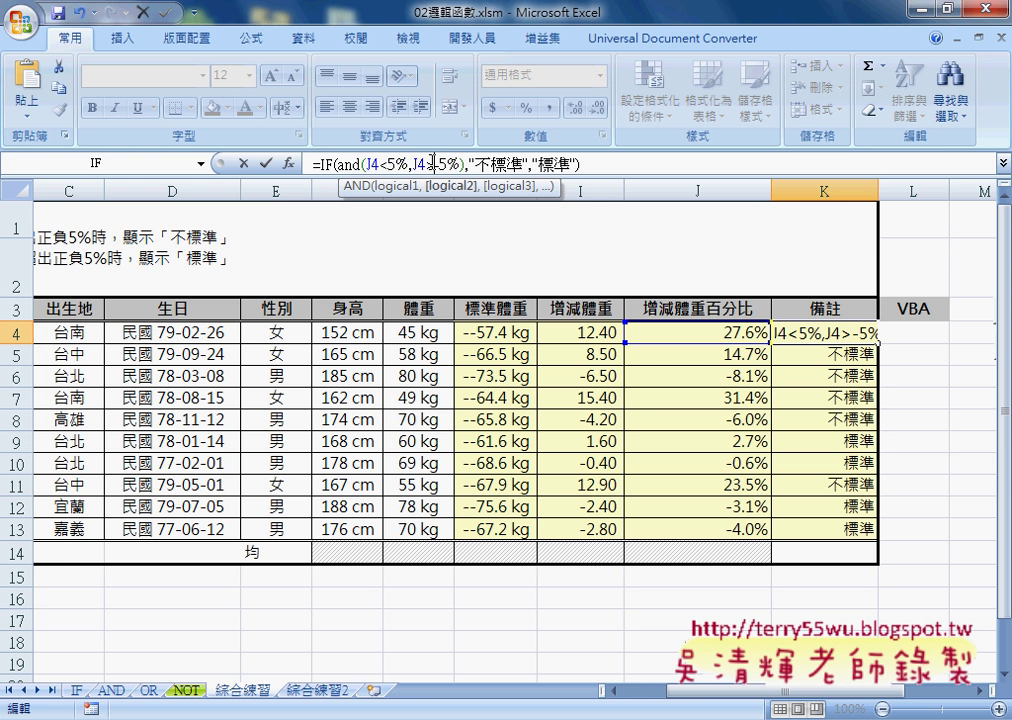
Swap the results to "標準","不標準", confirm, and fill K4 down through K13.
{"action": "left_click_drag", "start_coordinate": [477, 163], "coordinate": [490, 163]}
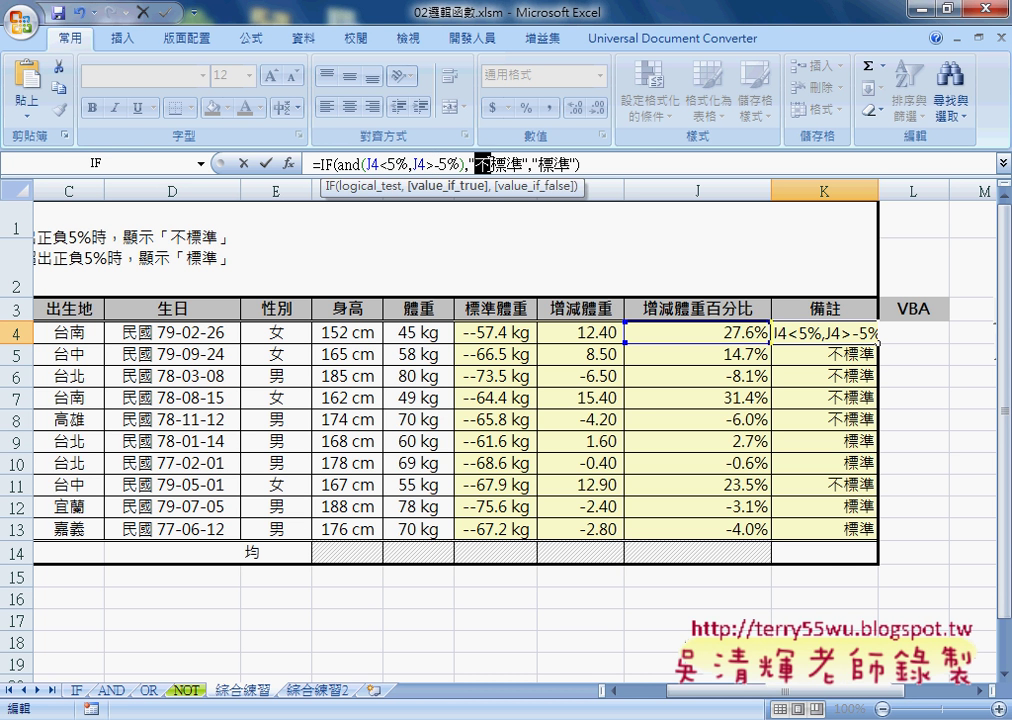
{"action": "key", "text": "Delete"}
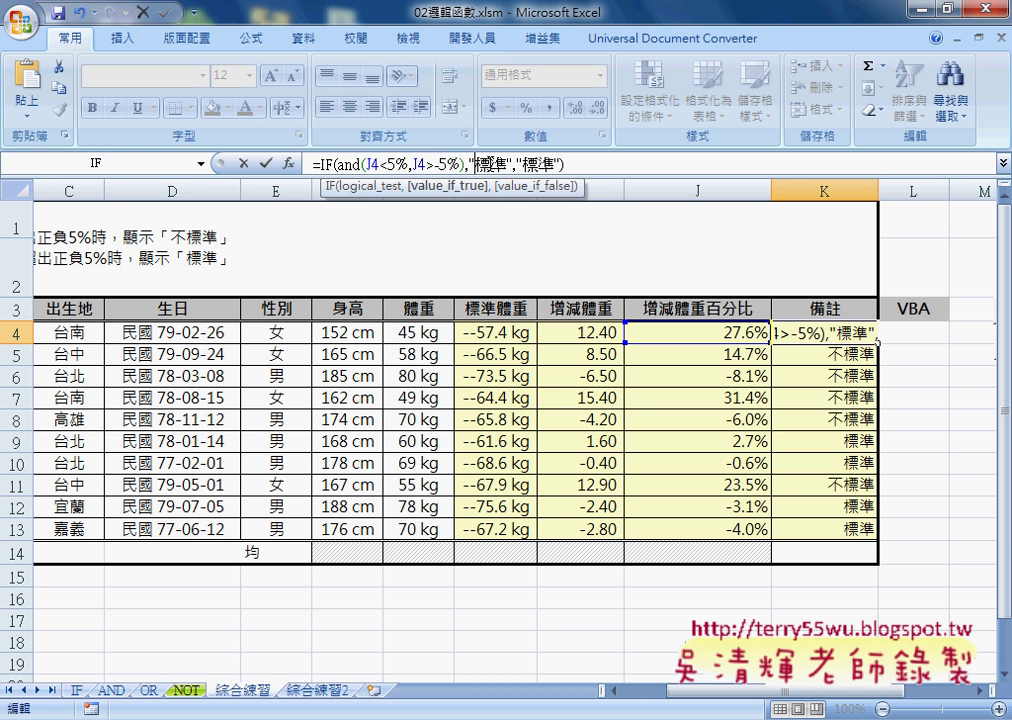
{"action": "key", "text": "Right"}
{"action": "key", "text": "Right"}
{"action": "key", "text": "Right"}
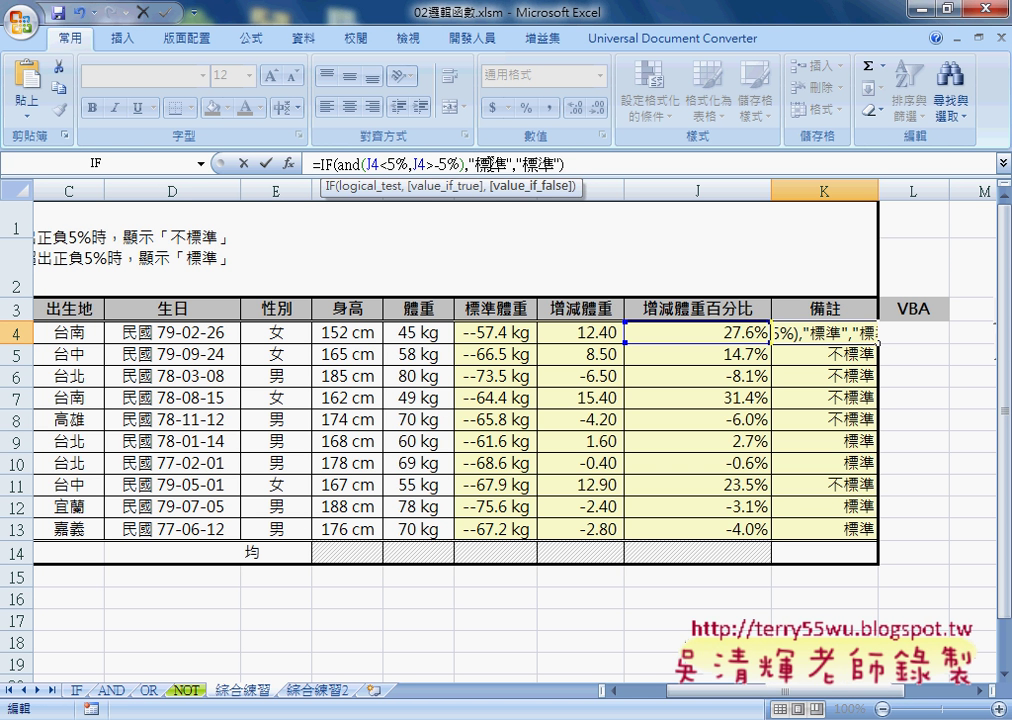
{"action": "type", "text": "不"}
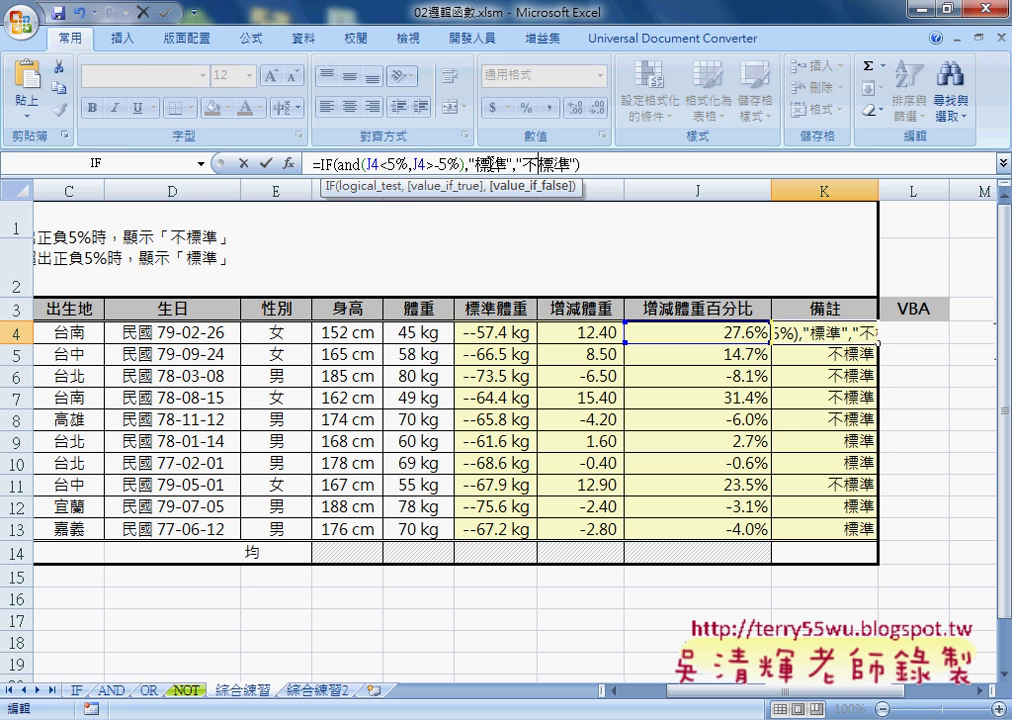
{"action": "left_click", "coordinate": [267, 166]}
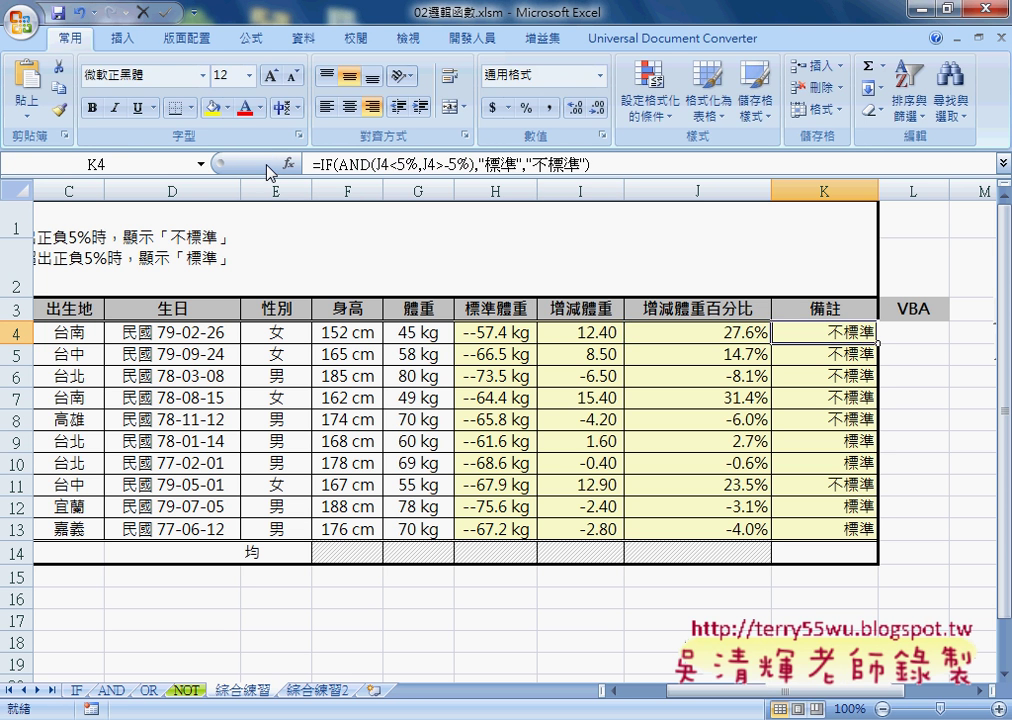
{"action": "left_click_drag", "start_coordinate": [878, 342], "coordinate": [873, 545]}
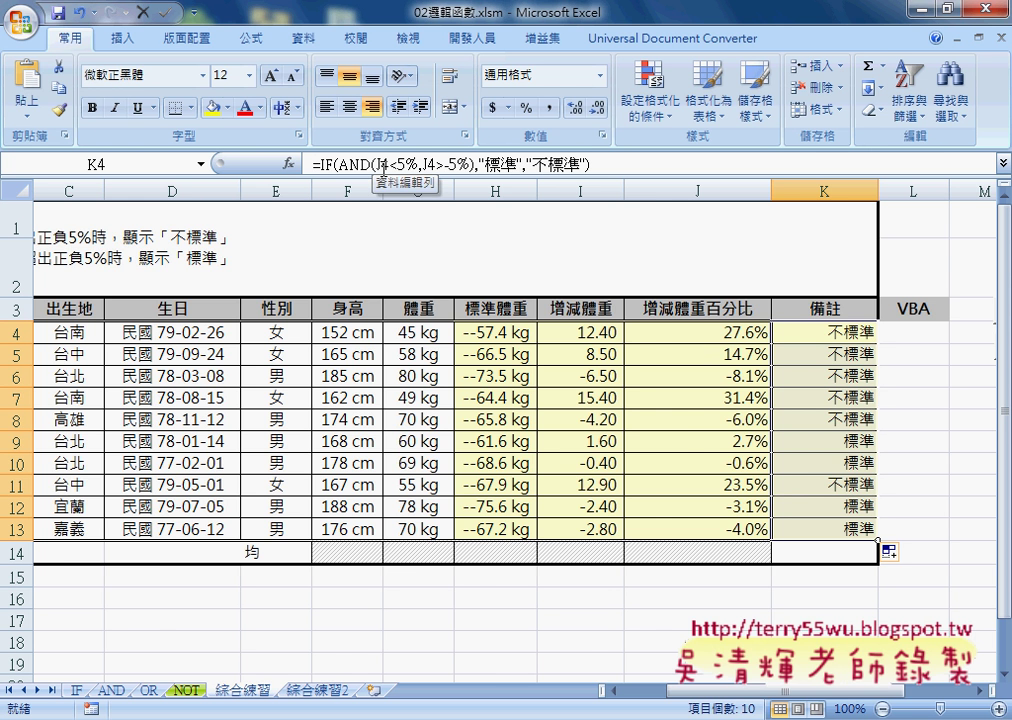
Run the 增減體重百分比 and 增減體重百分比_函數 macros so L4:L13 gets IF(OR) formulas.
{"action": "left_click_drag", "start_coordinate": [700, 690], "coordinate": [930, 700]}
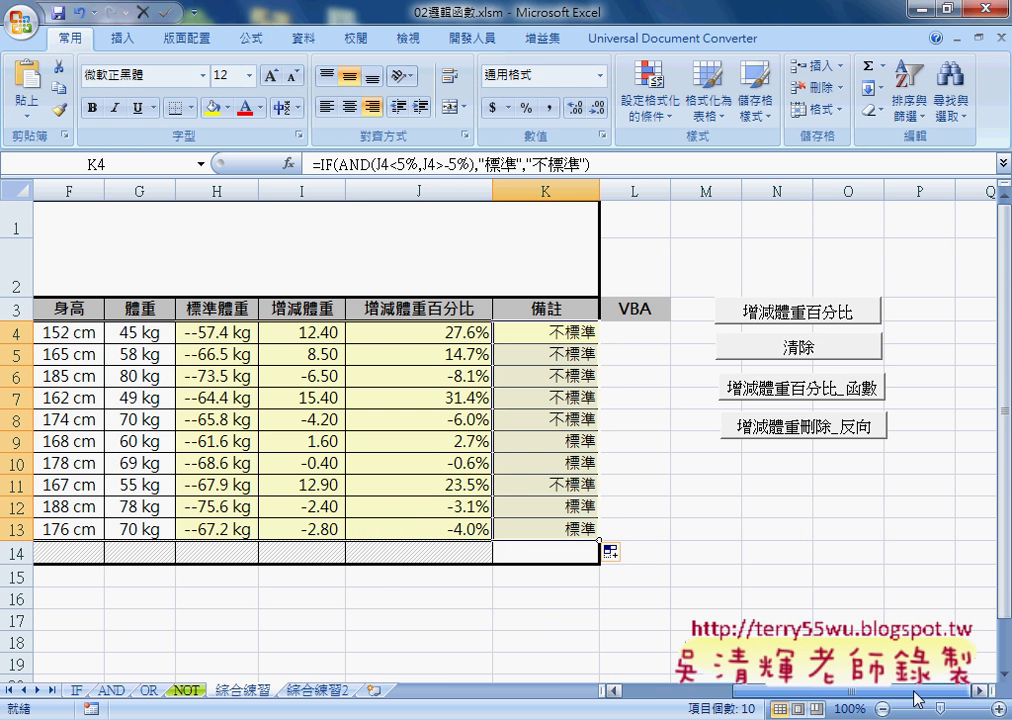
{"action": "left_click", "coordinate": [806, 558]}
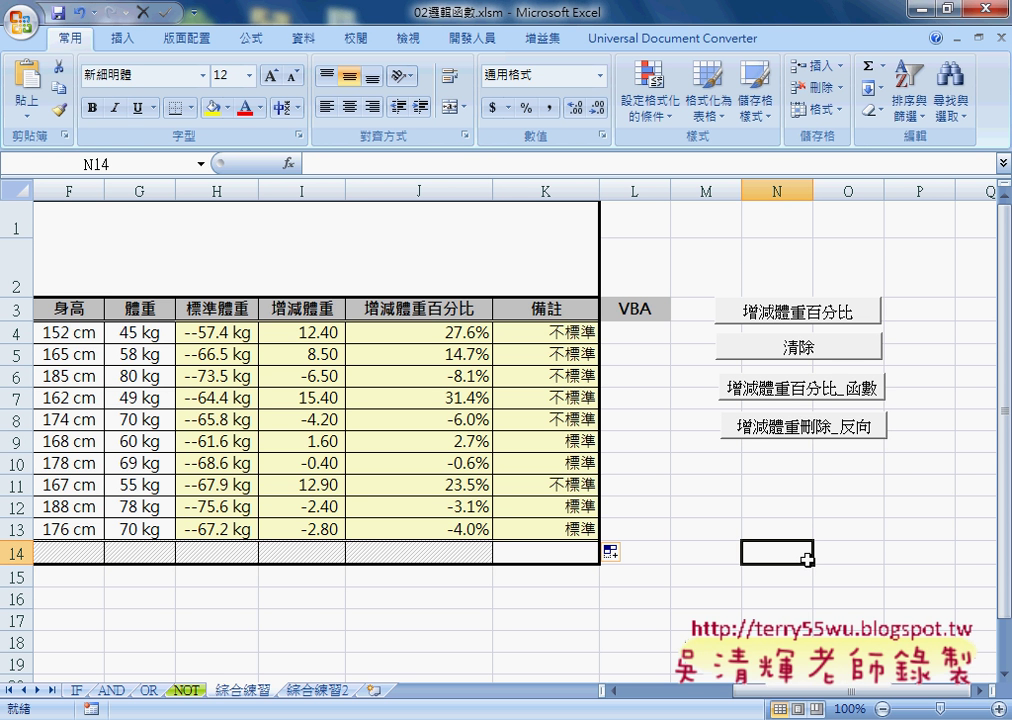
{"action": "left_click", "coordinate": [790, 312]}
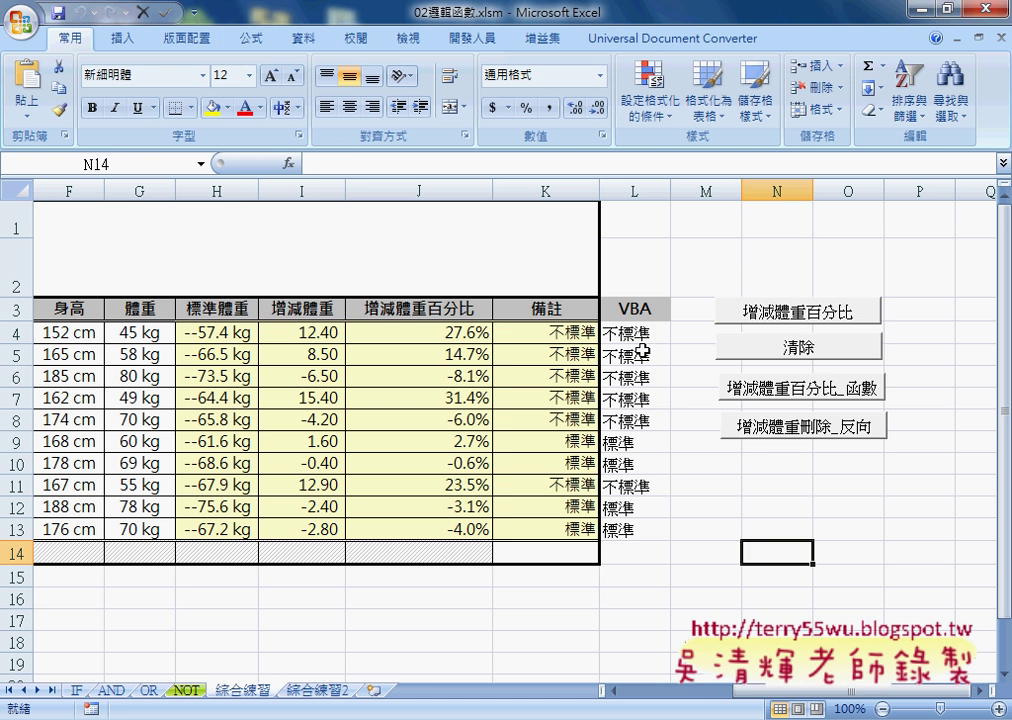
{"action": "mouse_move", "coordinate": [637, 335]}
{"action": "left_mouse_down"}
{"action": "mouse_move", "coordinate": [648, 381]}
{"action": "mouse_move", "coordinate": [644, 531]}
{"action": "left_mouse_up"}
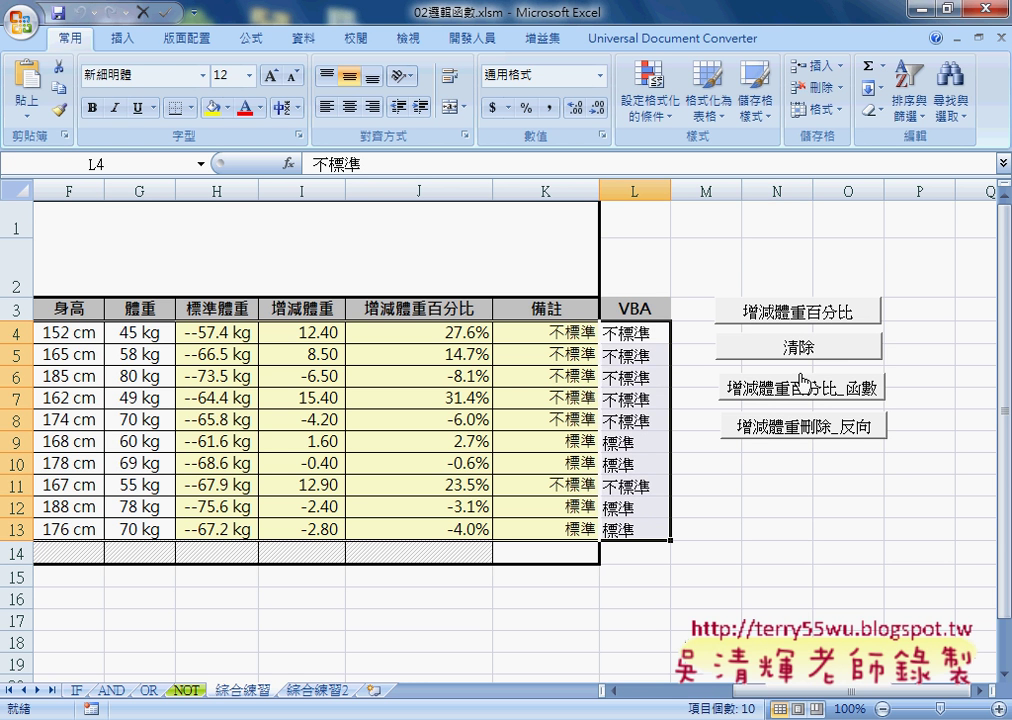
{"action": "left_click", "coordinate": [625, 334]}
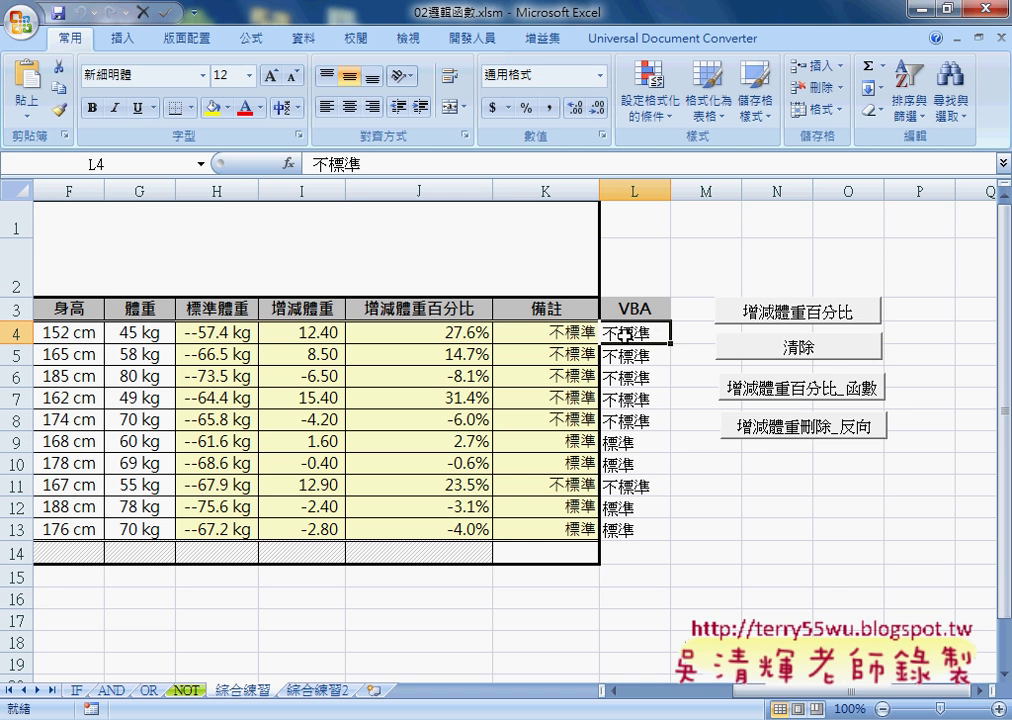
{"action": "left_click", "coordinate": [803, 393]}
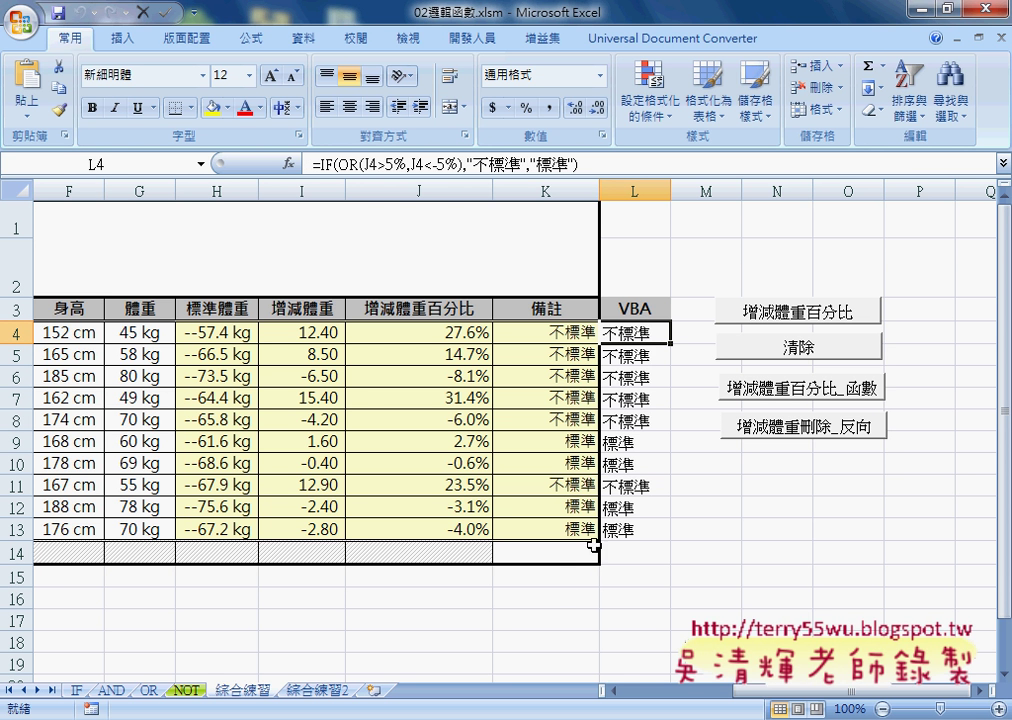
Ctrl-drag the 綜合練習 tab to create 綜合練習 (2), then select rows 9 and 10.
{"action": "left_click_drag", "start_coordinate": [255, 693], "coordinate": [311, 699]}
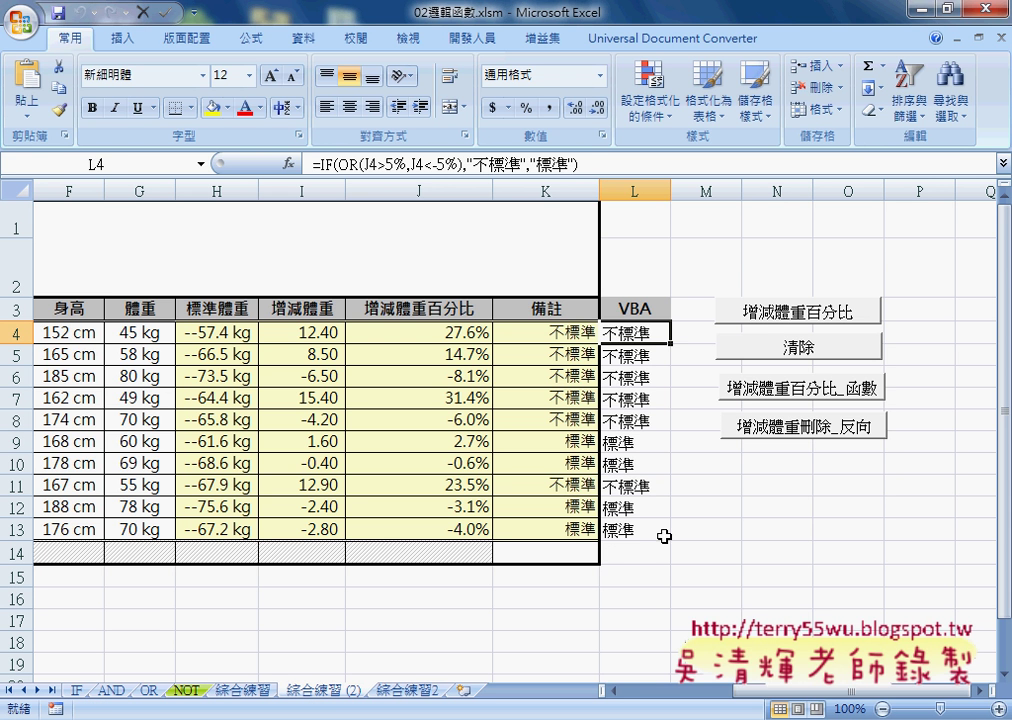
{"action": "left_click", "coordinate": [737, 484]}
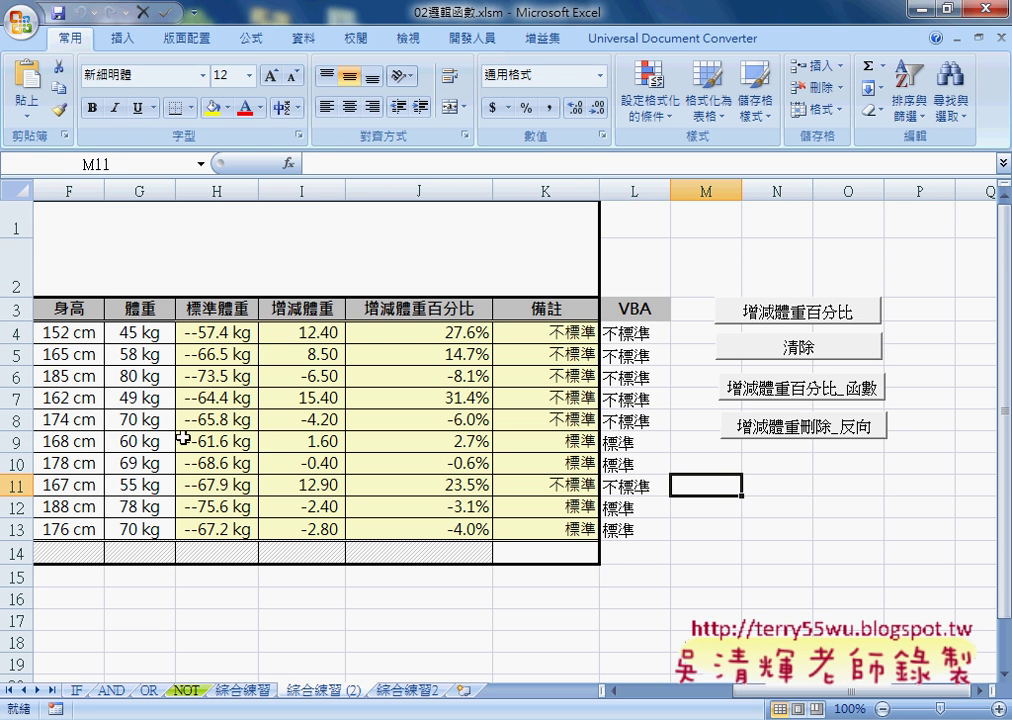
{"action": "left_click_drag", "start_coordinate": [20, 441], "coordinate": [12, 464]}
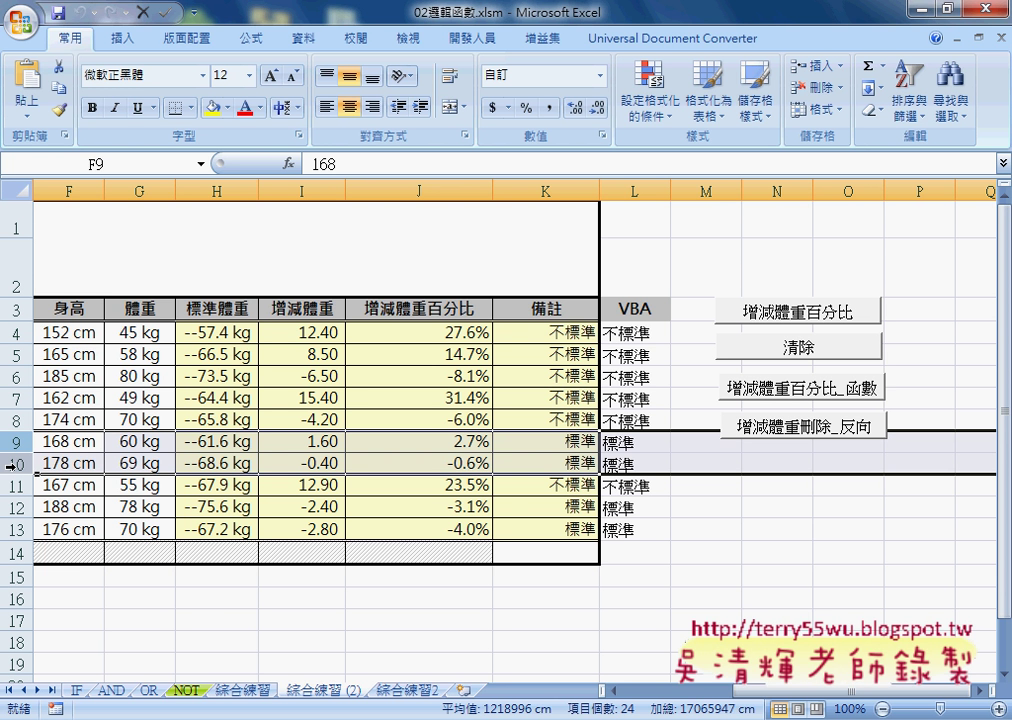
From L9, run the 增減體重刪除_反向 macro button to delete all rows marked 標準.
{"action": "left_click", "coordinate": [636, 447]}
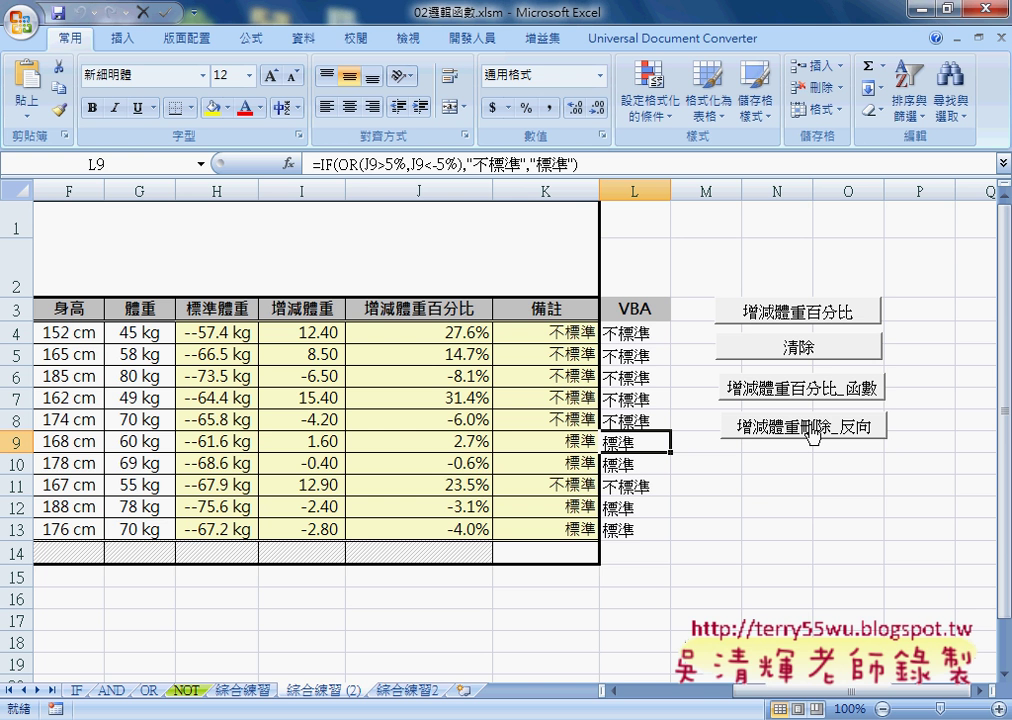
{"action": "left_click", "coordinate": [812, 430]}
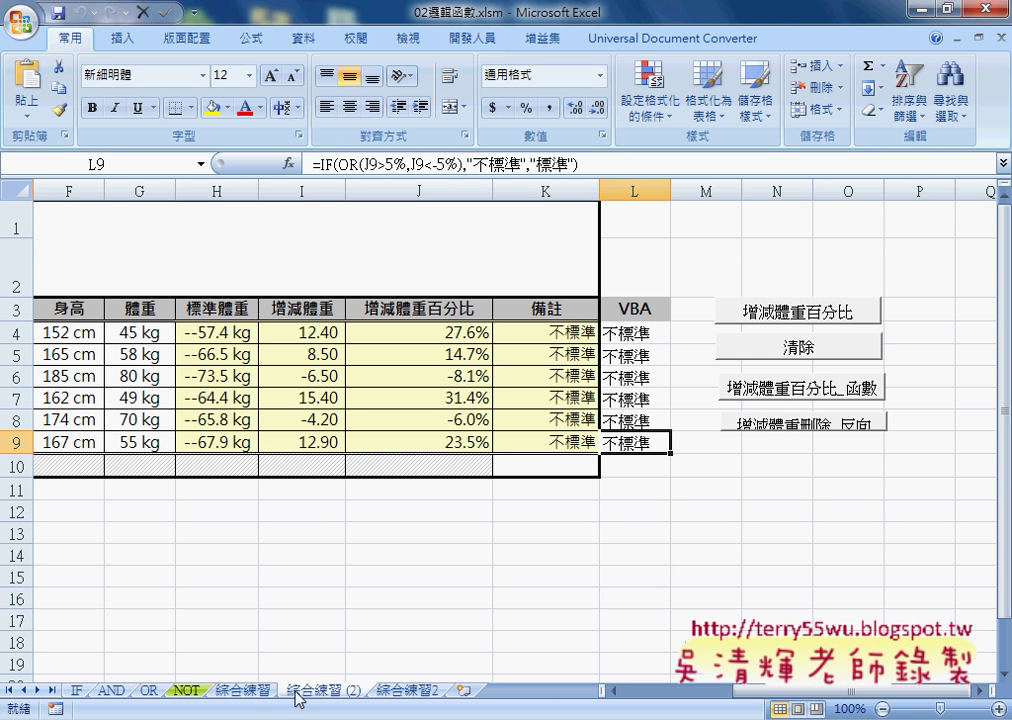
Compare the original 綜合練習 sheet's ten rows with the trimmed 綜合練習 (2) copy, ending on 綜合練習.
{"action": "left_click", "coordinate": [249, 692]}
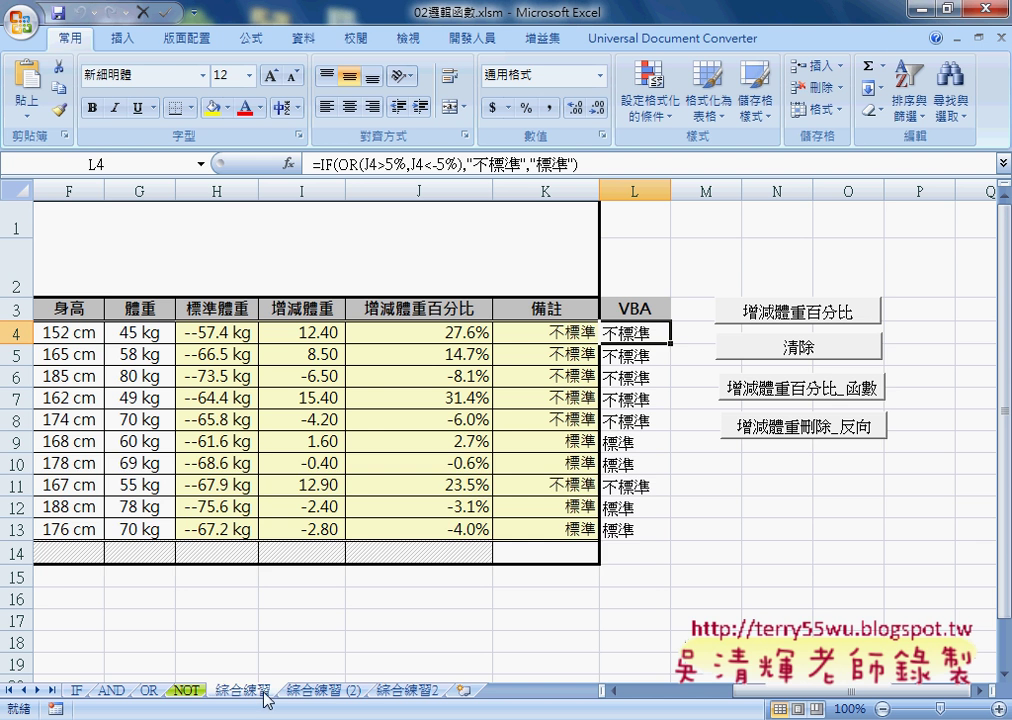
{"action": "left_click", "coordinate": [323, 692]}
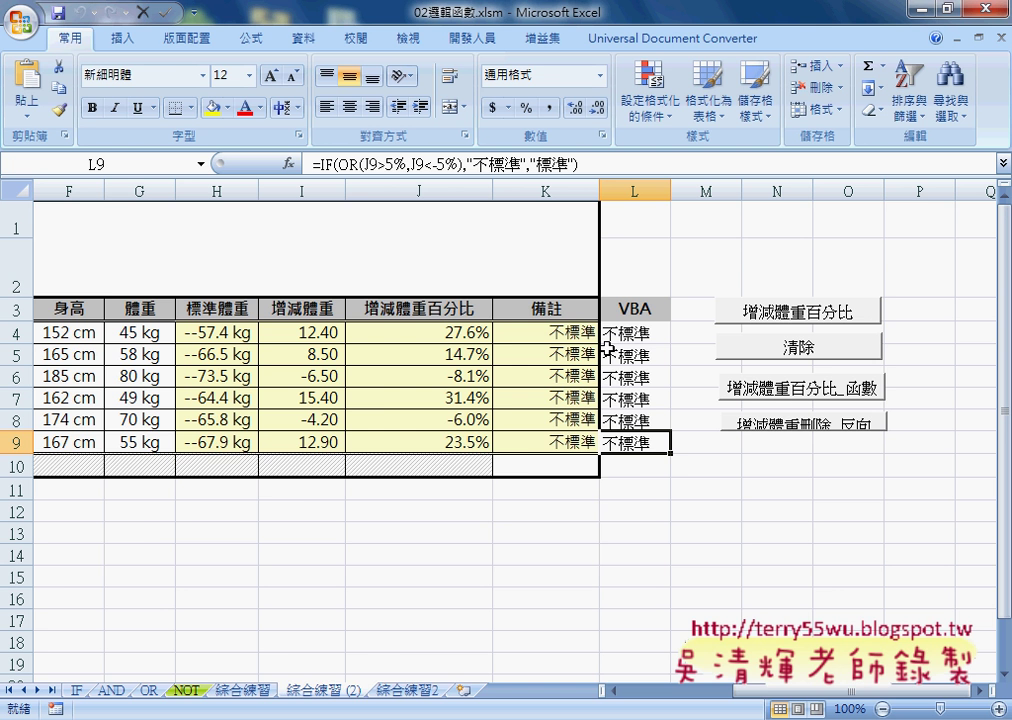
{"action": "left_click", "coordinate": [252, 690]}
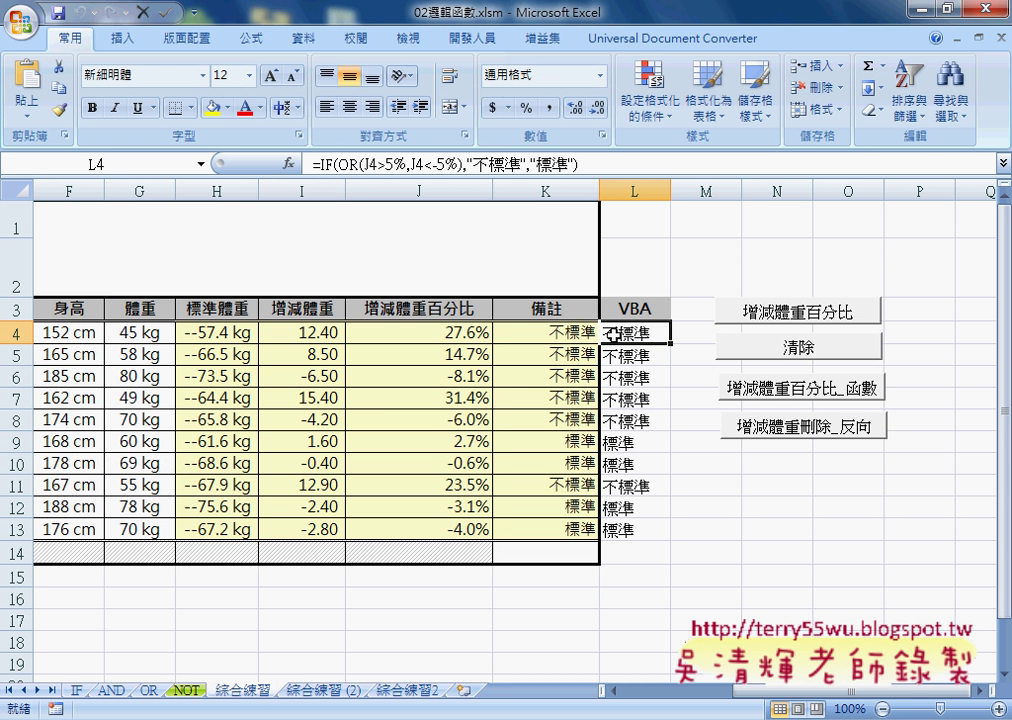